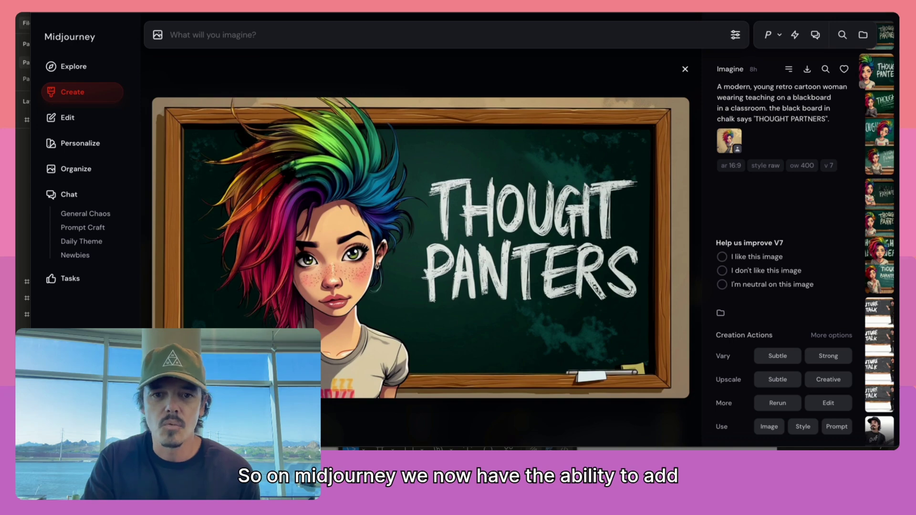
# Add the uploaded portrait of the smiling man in a black cap against a dark background as the Omni-Reference.
pyautogui.click(158, 37)
pyautogui.moveTo(535, 208)
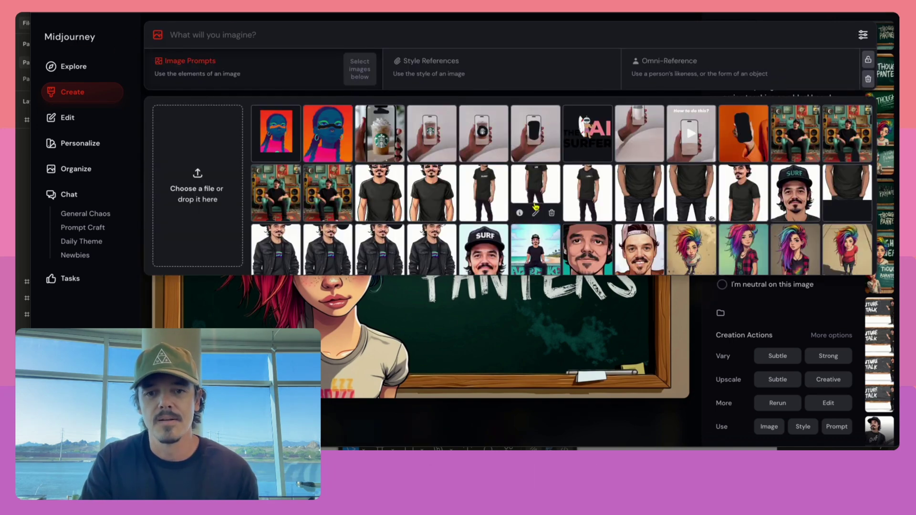
pyautogui.scroll(-3, 535, 207)
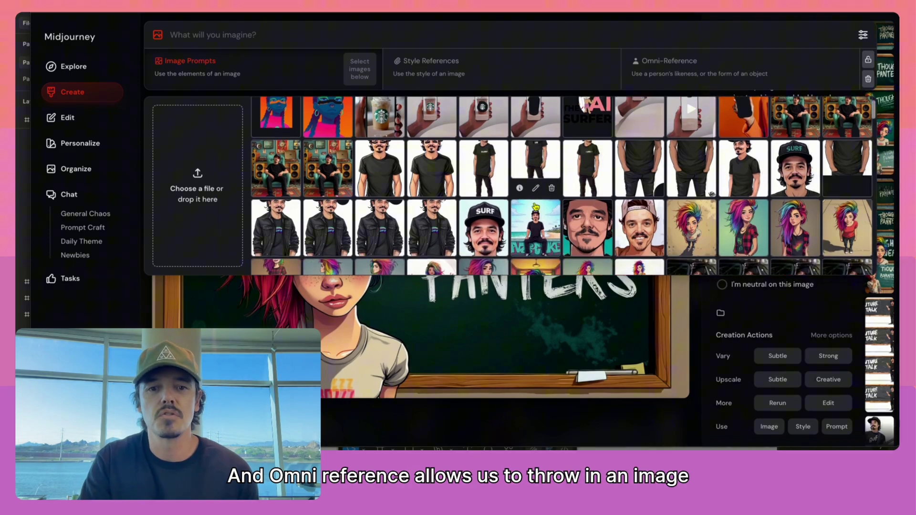
pyautogui.scroll(-2, 535, 208)
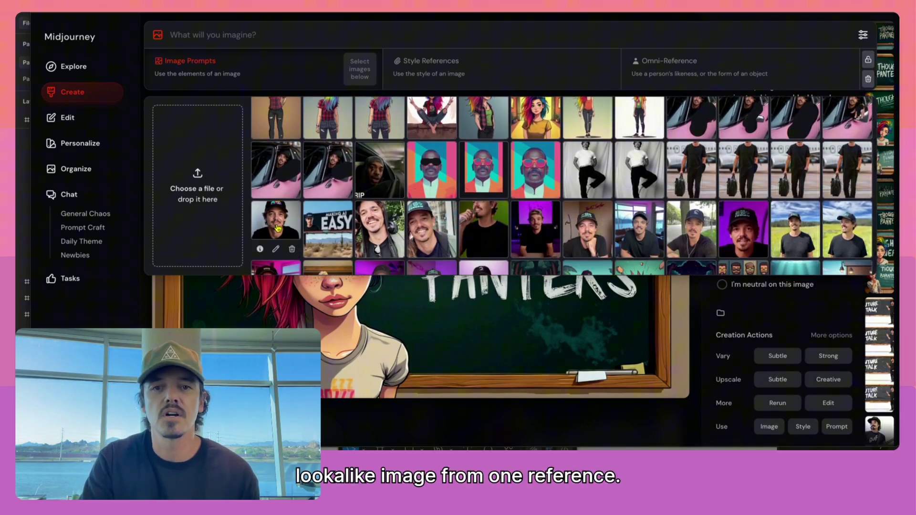
pyautogui.moveTo(275, 234); pyautogui.dragTo(657, 81)
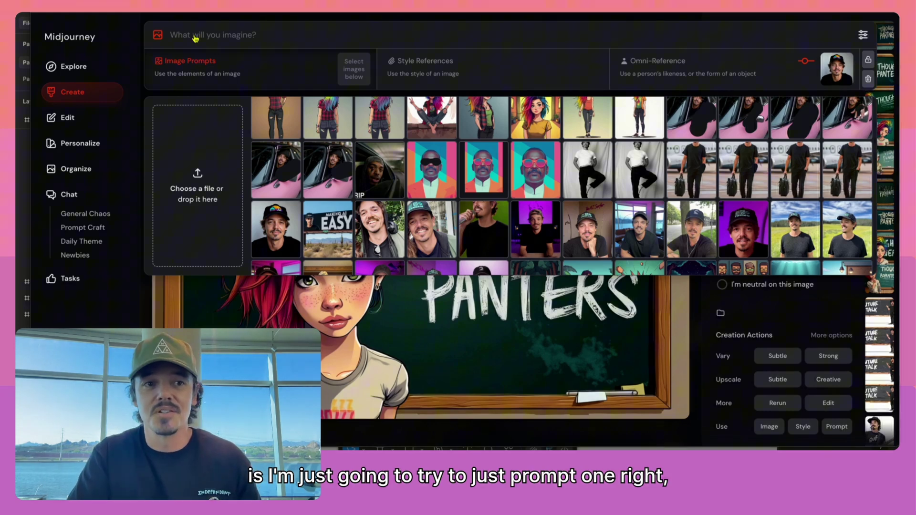
# Enter the prompt "a old wooden house, looks really rustic, very symmetrical scene with a window in the middle of the frame.".
pyautogui.click(193, 34)
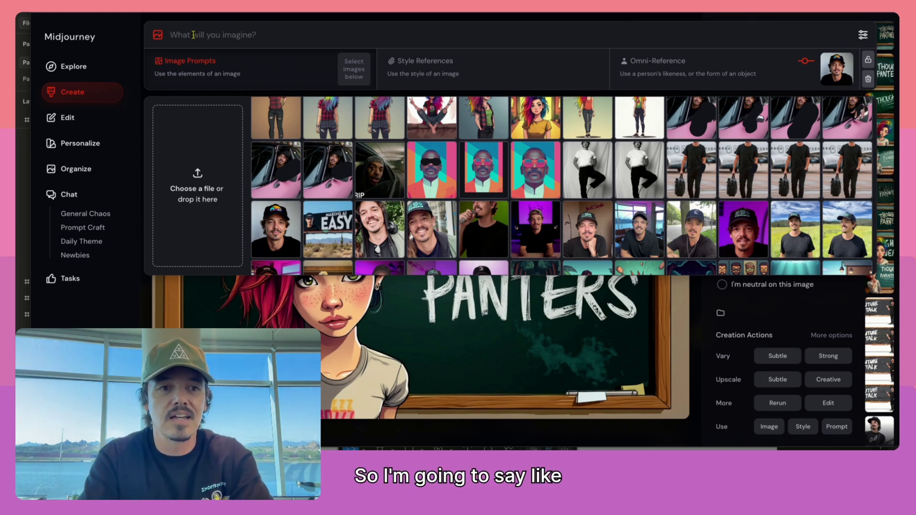
pyautogui.write('a old wooden ')
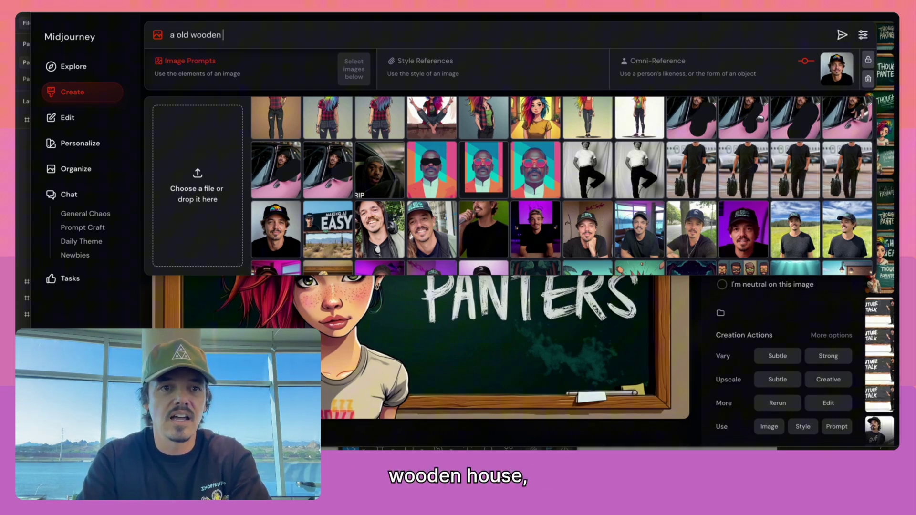
pyautogui.write('house, looks really ')
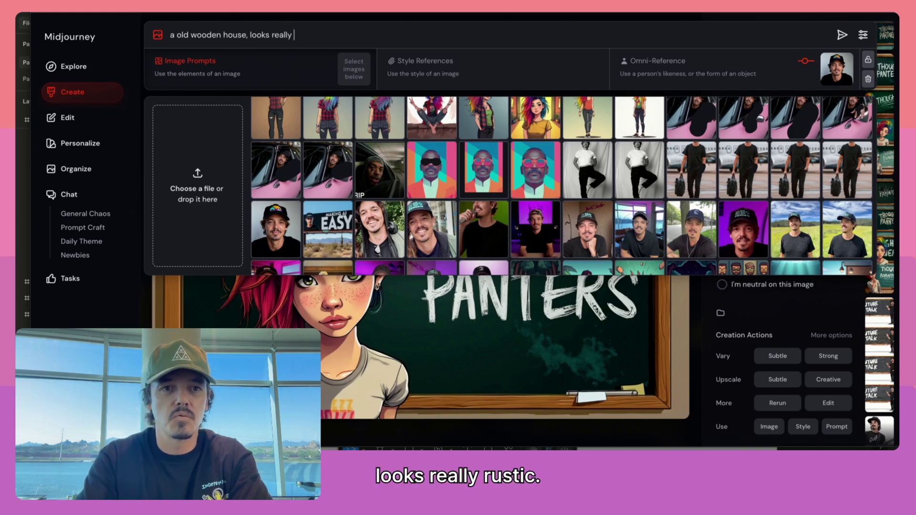
pyautogui.write('rustic, ver')
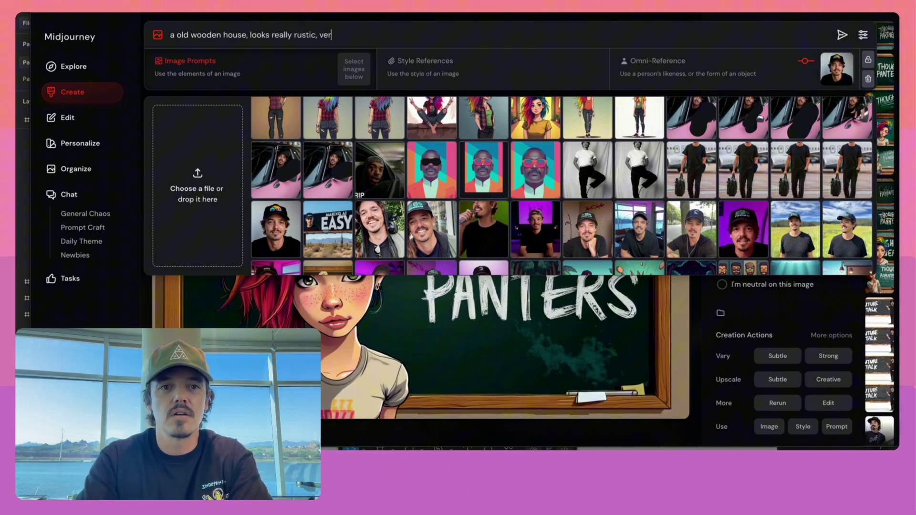
pyautogui.write('y symmetrical scene ')
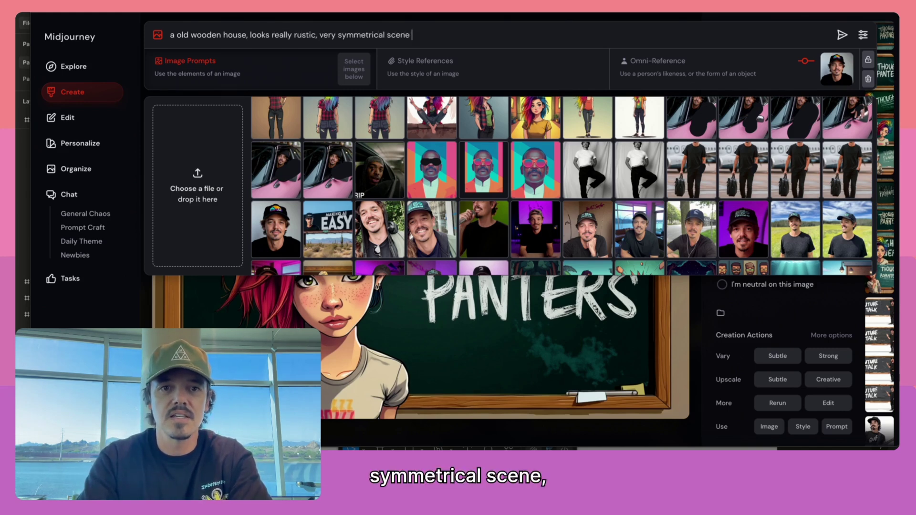
pyautogui.write('with a window in the mi')
pyautogui.press('BackSpace')
pyautogui.press('BackSpace')
pyautogui.write('window in the middl')
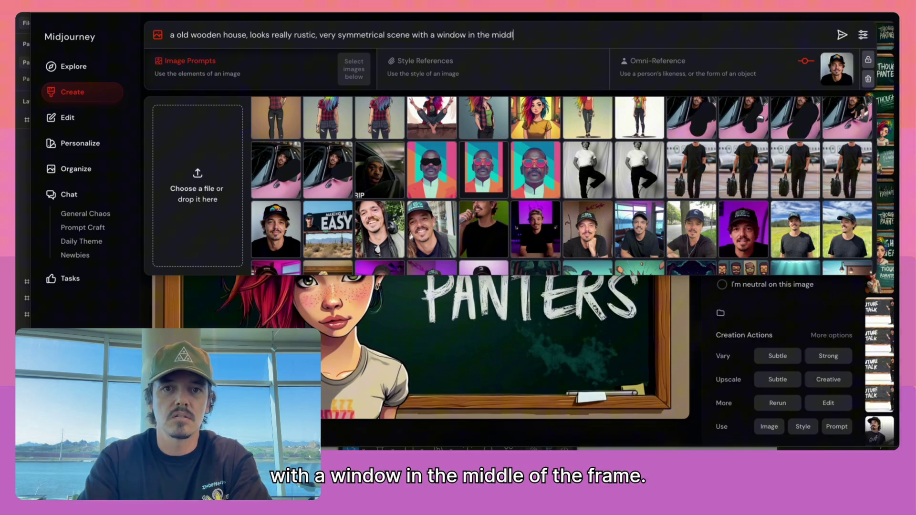
pyautogui.write('e of the frame. Insid eth')
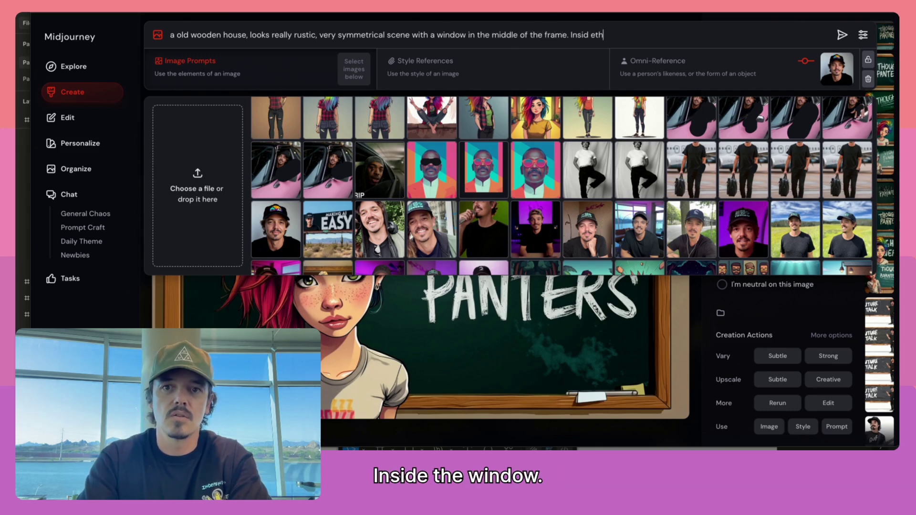
# Continue the prompt with "Inside the window is a man wearing all black and a black hat talking on his cell phone.".
pyautogui.write('e')
pyautogui.press('BackSpace')
pyautogui.press('BackSpace')
pyautogui.press('BackSpace')
pyautogui.press('BackSpace')
pyautogui.write('e the w')
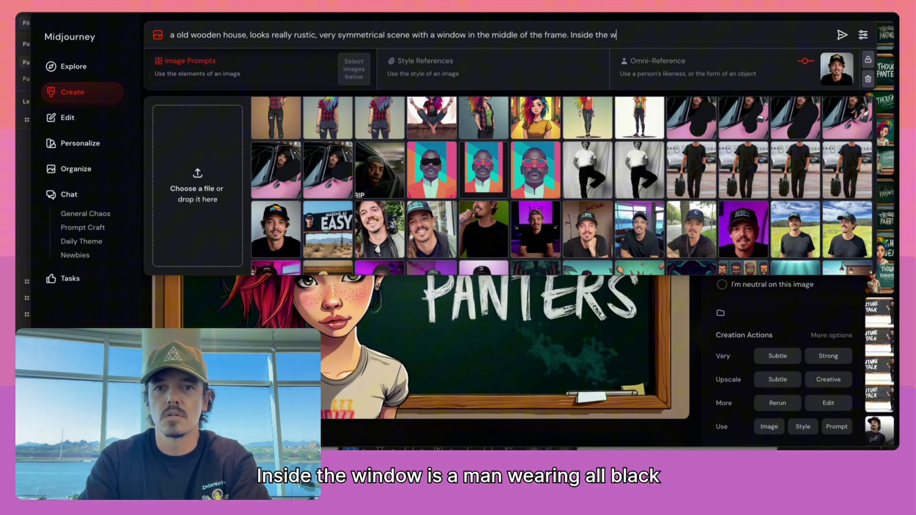
pyautogui.write('indow is a man ')
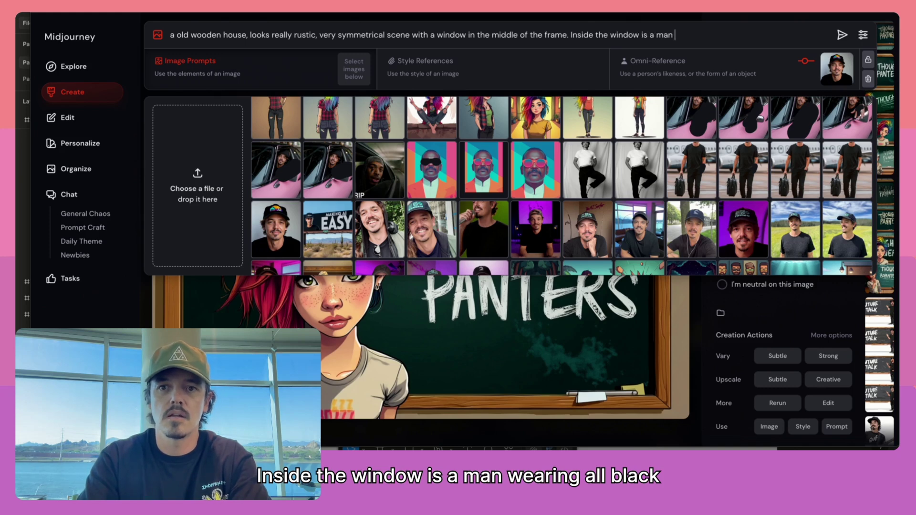
pyautogui.write('wearing all black and a')
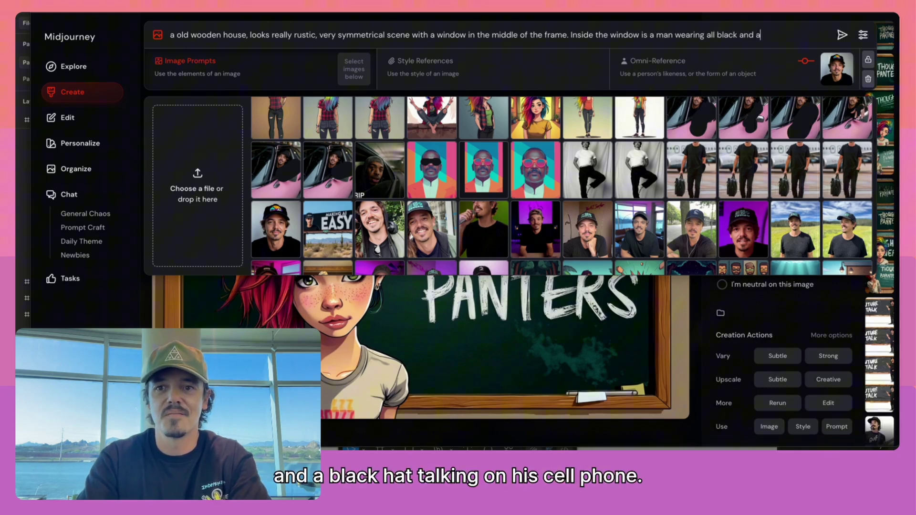
pyautogui.write(' black hat talking on ')
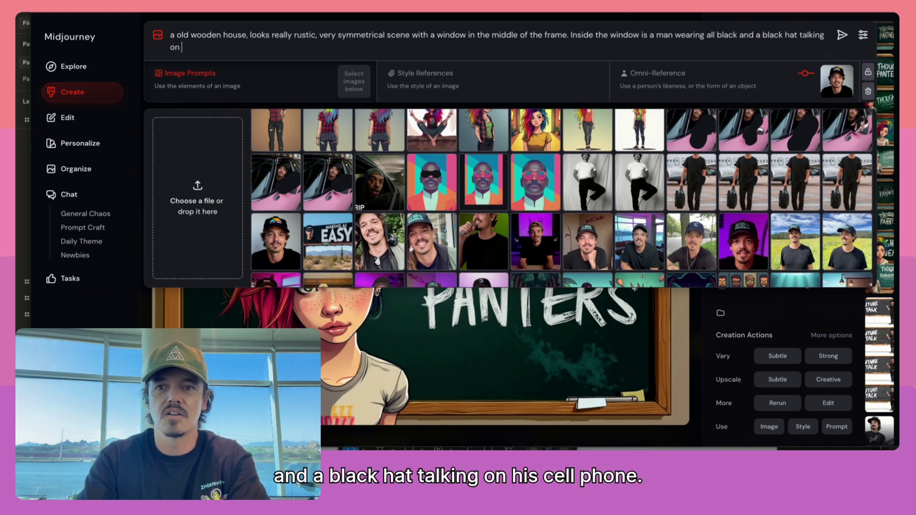
pyautogui.write('his cell phone.')
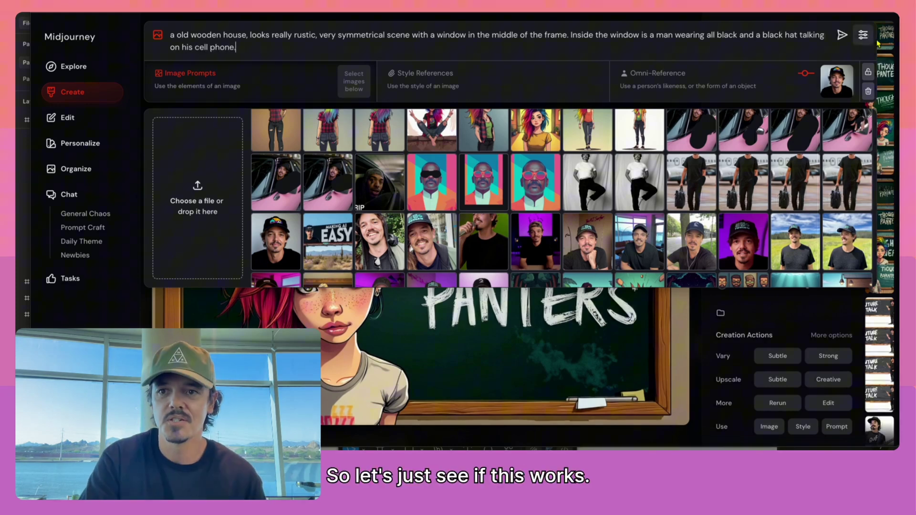
# Set the image size to landscape 16:9 and submit the prompt for generation.
pyautogui.click(862, 34)
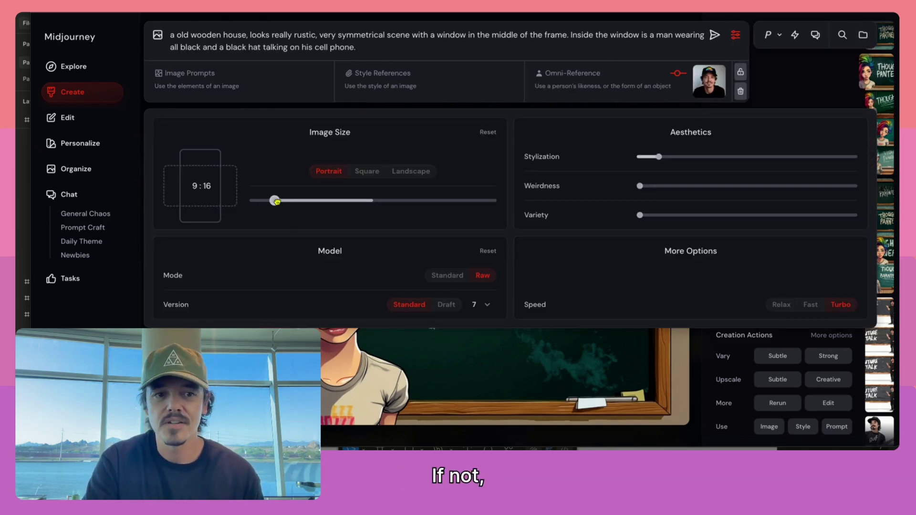
pyautogui.moveTo(274, 201); pyautogui.dragTo(471, 202)
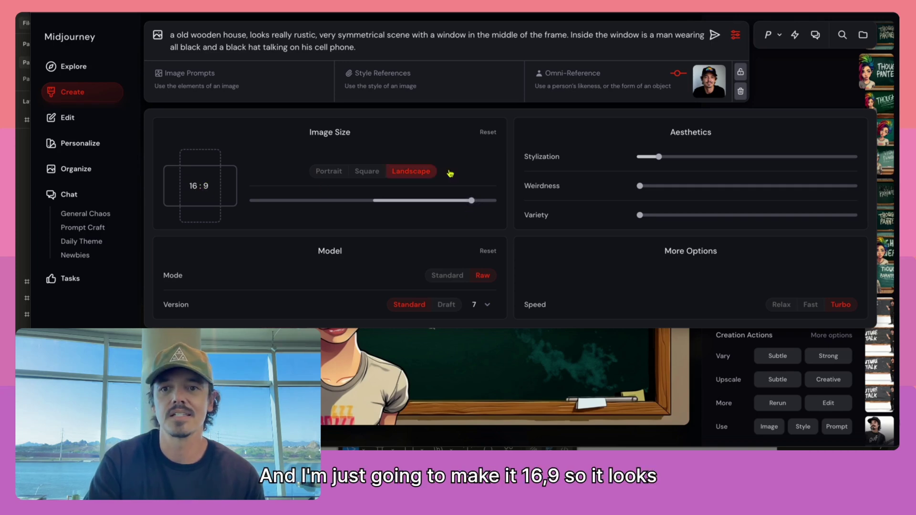
pyautogui.click(714, 35)
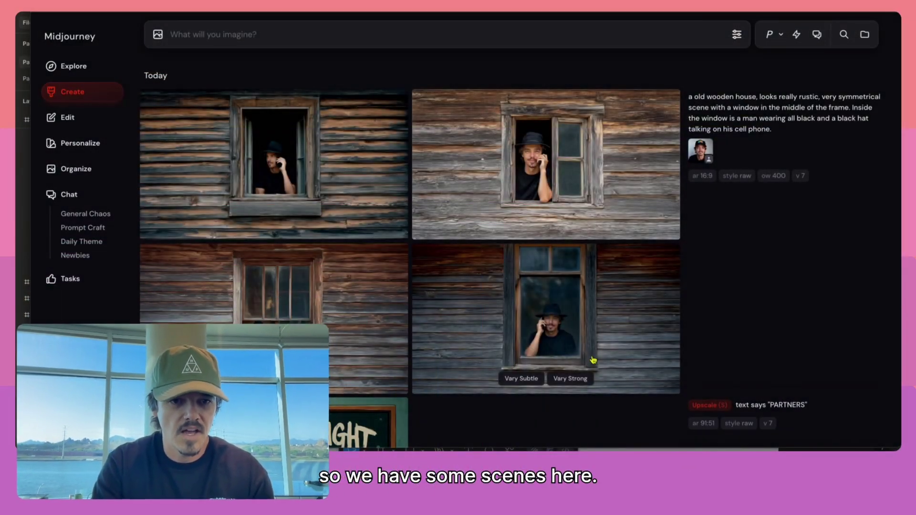
# Run a subtle upscale on the fourth generated house image and open that image in the editor.
pyautogui.click(593, 360)
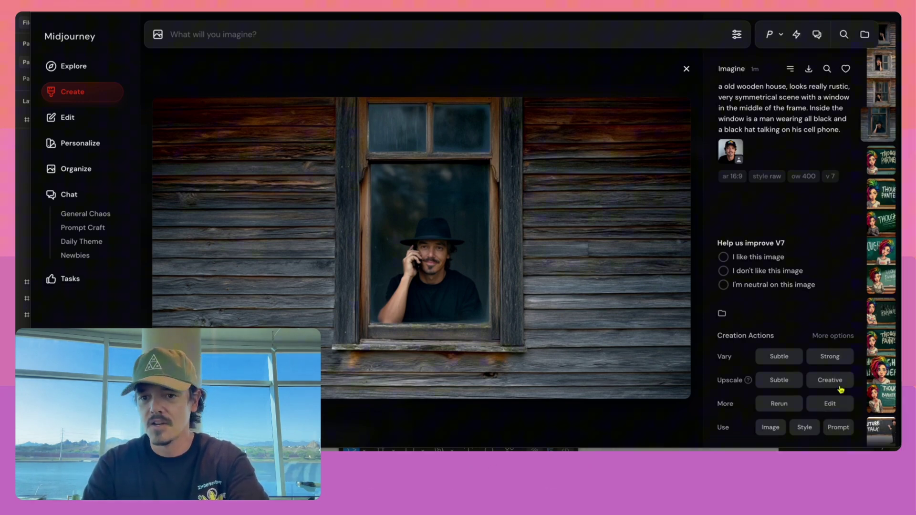
pyautogui.click(777, 381)
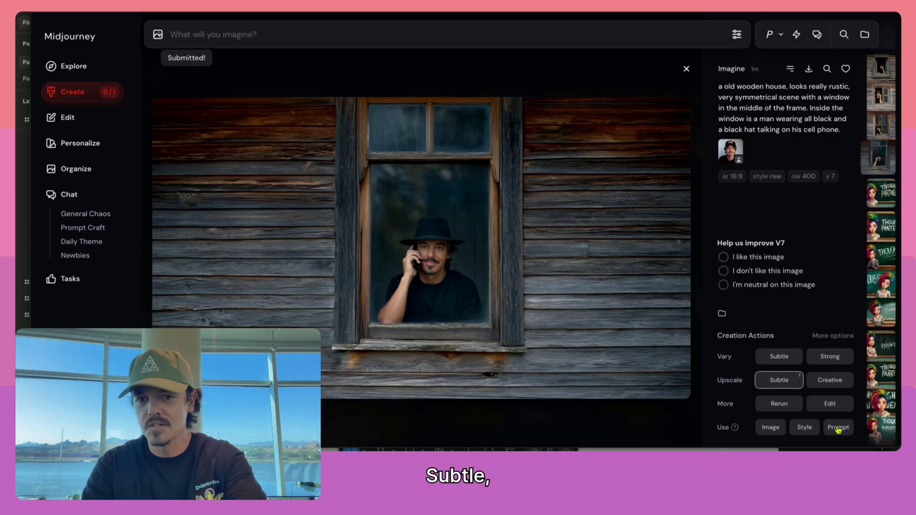
pyautogui.click(830, 404)
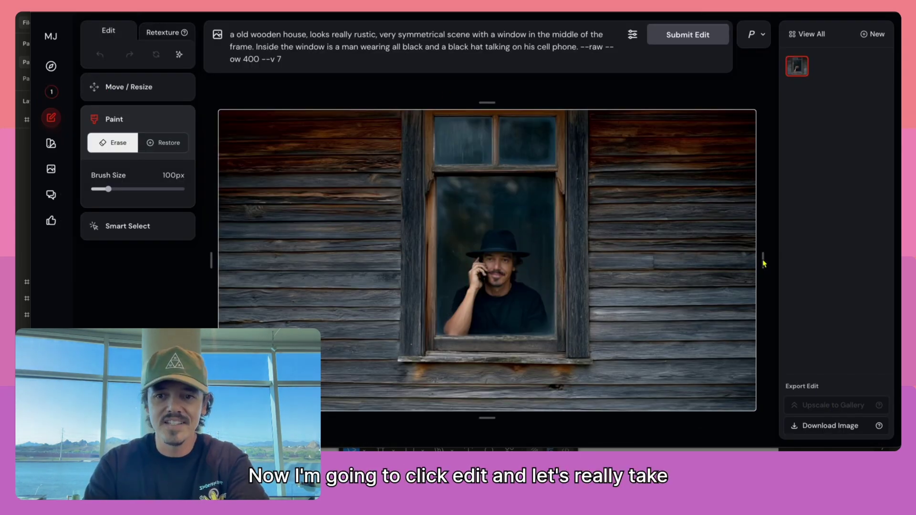
# Extend the canvas beyond the image's right, left and upper edges, keeping the picture itself free of erased areas.
pyautogui.moveTo(763, 263); pyautogui.dragTo(814, 263)
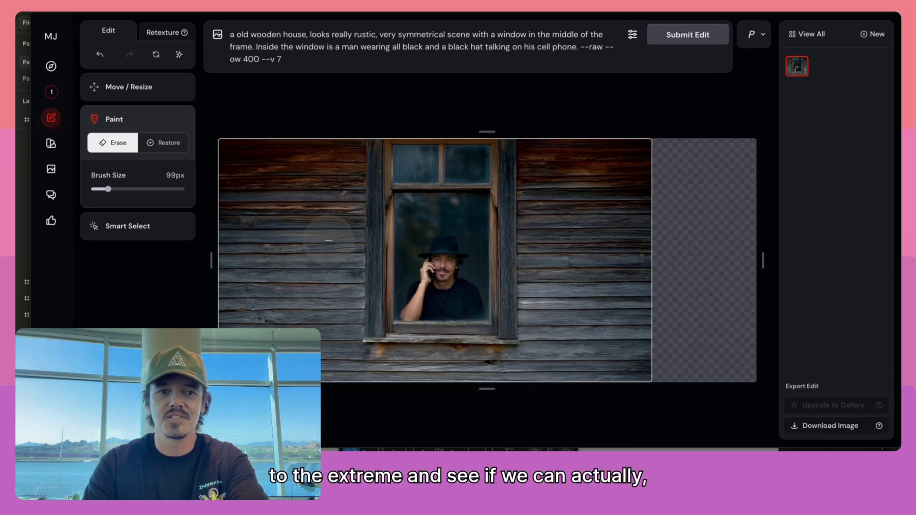
pyautogui.moveTo(210, 269); pyautogui.dragTo(143, 270)
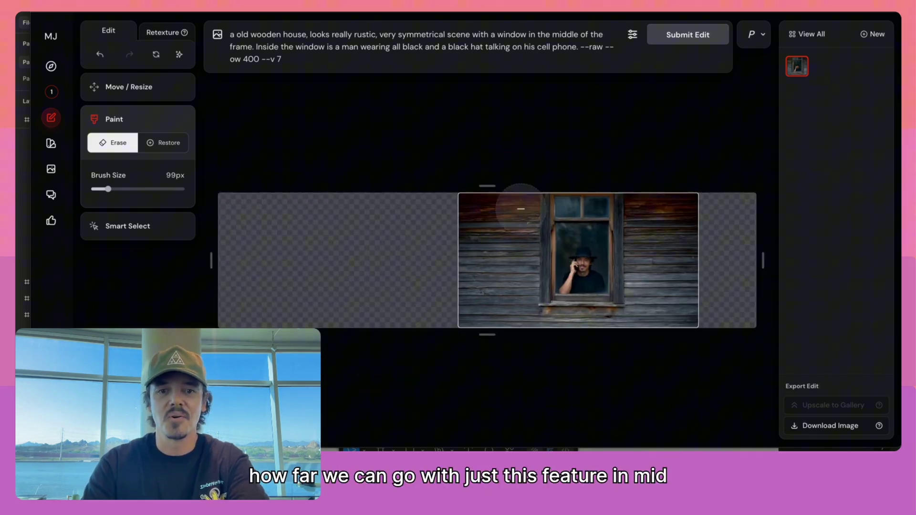
pyautogui.moveTo(487, 186); pyautogui.dragTo(516, 74)
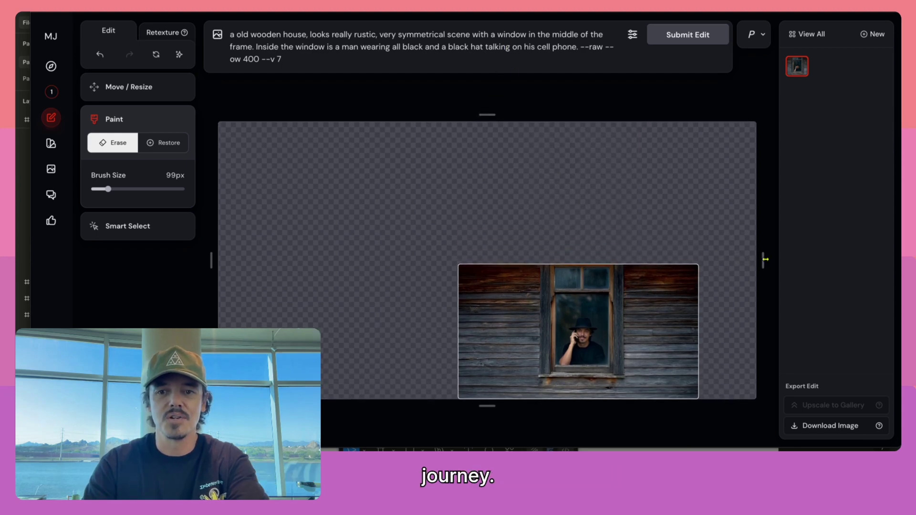
pyautogui.moveTo(762, 260); pyautogui.dragTo(822, 258)
pyautogui.moveTo(556, 302)
pyautogui.mouseDown()
pyautogui.moveTo(527, 262)
pyautogui.moveTo(618, 326)
pyautogui.mouseUp()
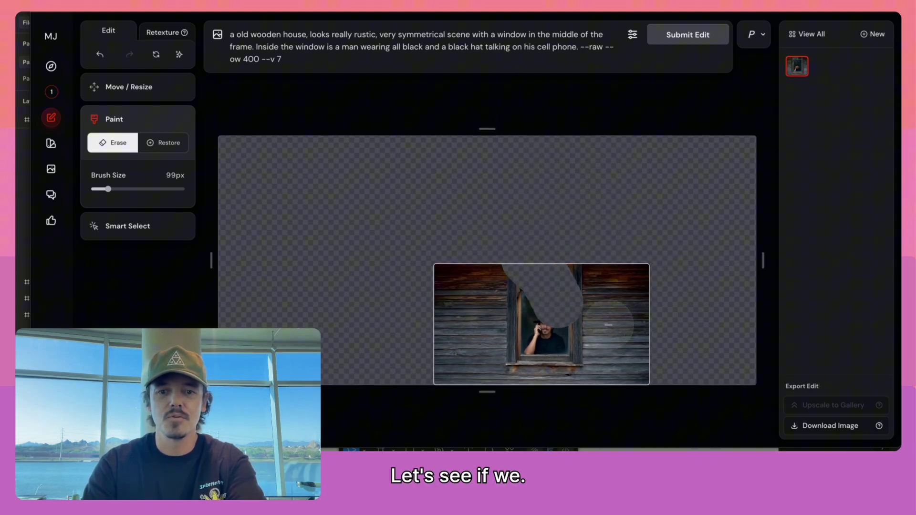
pyautogui.hotkey('ctrl', 'z')
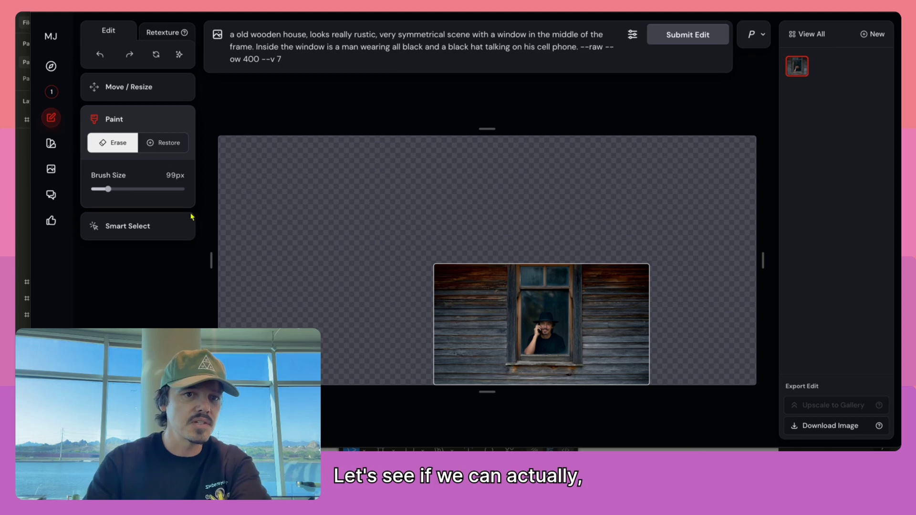
# Center the image with Move/Resize and enlarge the canvas upward, to the right and downward to about 21% image scale.
pyautogui.click(127, 87)
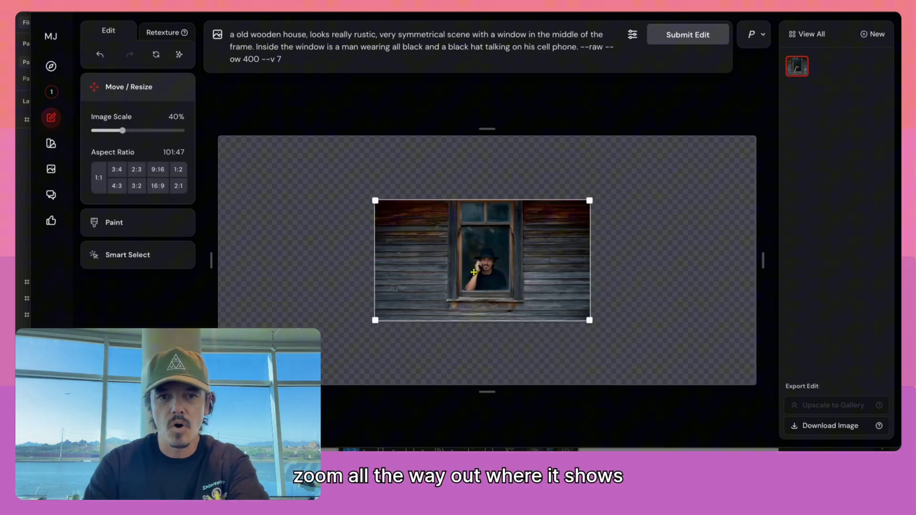
pyautogui.moveTo(484, 128); pyautogui.dragTo(486, 56)
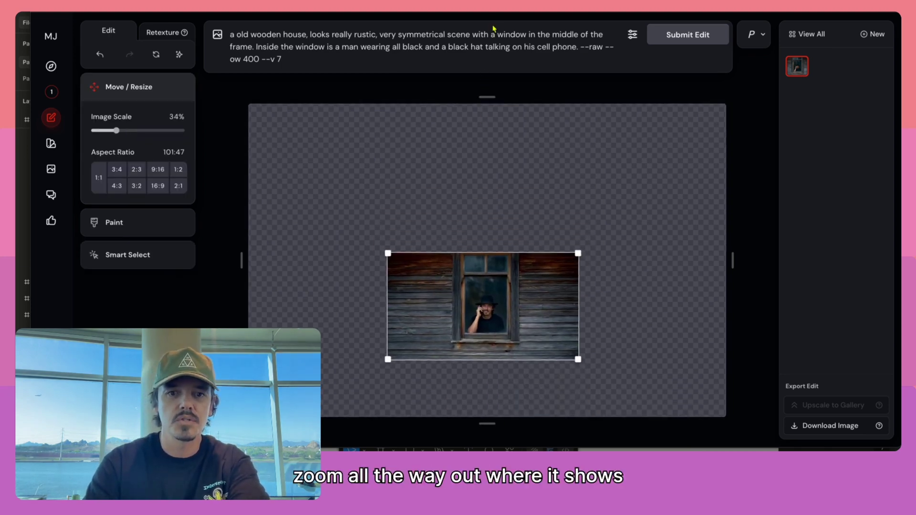
pyautogui.moveTo(732, 261); pyautogui.dragTo(763, 261)
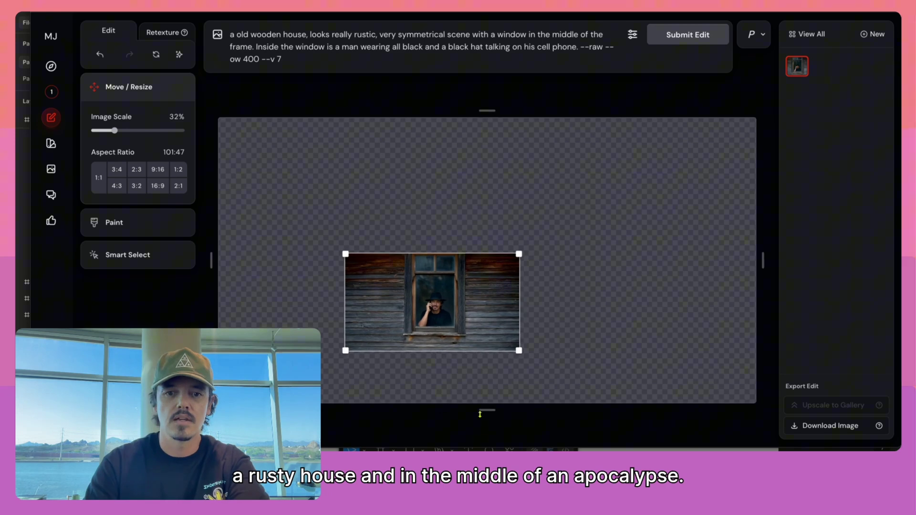
pyautogui.moveTo(485, 410); pyautogui.dragTo(485, 482)
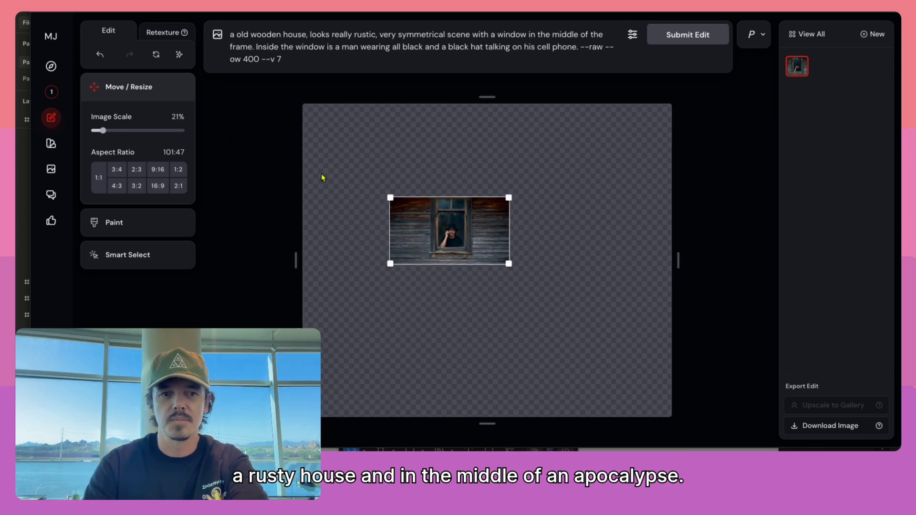
# Enlarge the canvas further to the left, upward and to the right, reducing the horizontally centered image to 8% scale.
pyautogui.moveTo(296, 261); pyautogui.dragTo(190, 260)
pyautogui.moveTo(484, 97); pyautogui.dragTo(485, 19)
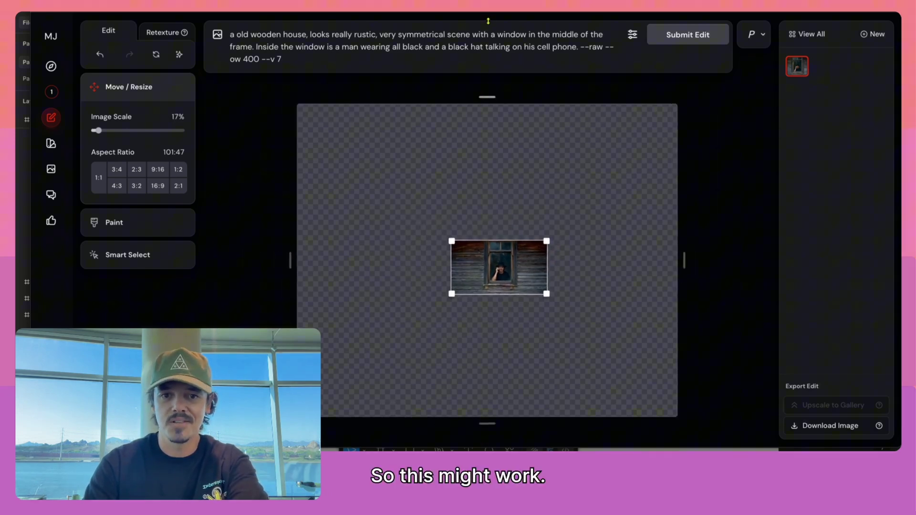
pyautogui.moveTo(683, 261); pyautogui.dragTo(742, 268)
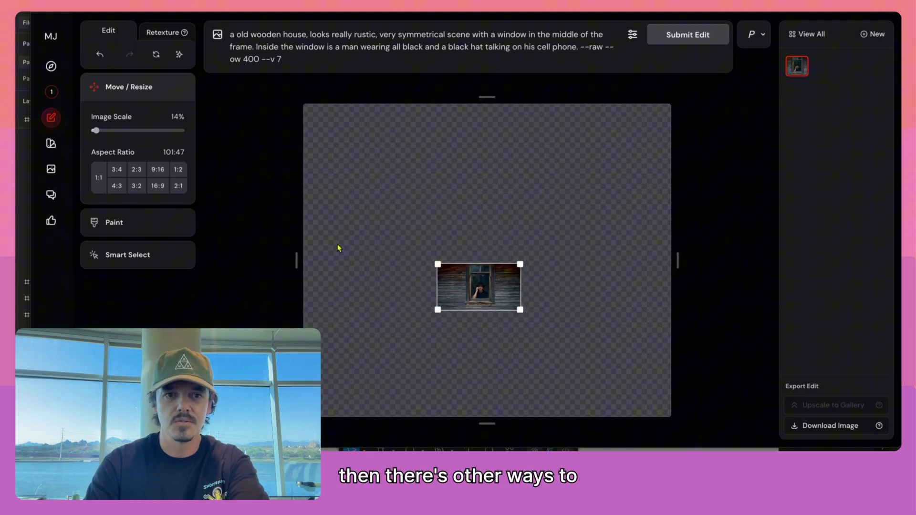
pyautogui.moveTo(296, 259); pyautogui.dragTo(224, 266)
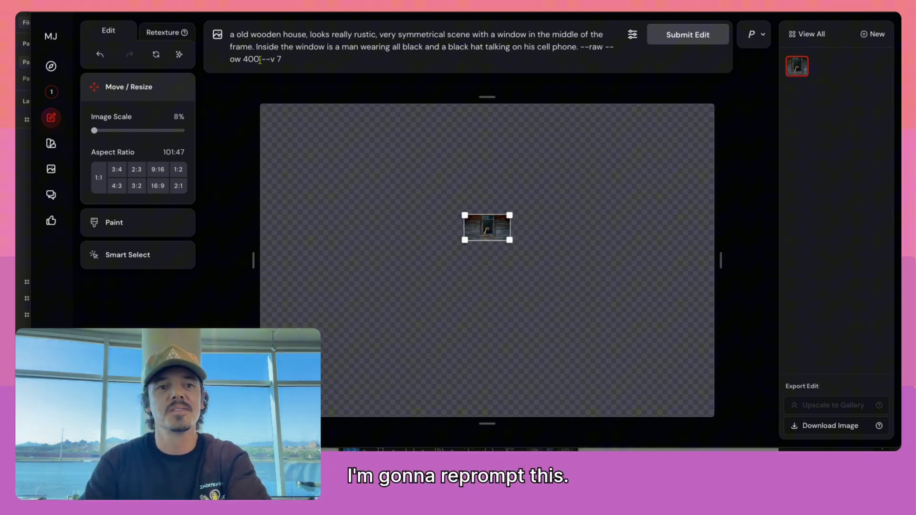
# Replace the prompt text before "--v 7" with "a wide angle shot of a old rustic wooden house, the scene is very symmetrical.".
pyautogui.moveTo(260, 60); pyautogui.dragTo(231, 35)
pyautogui.press('Escape')
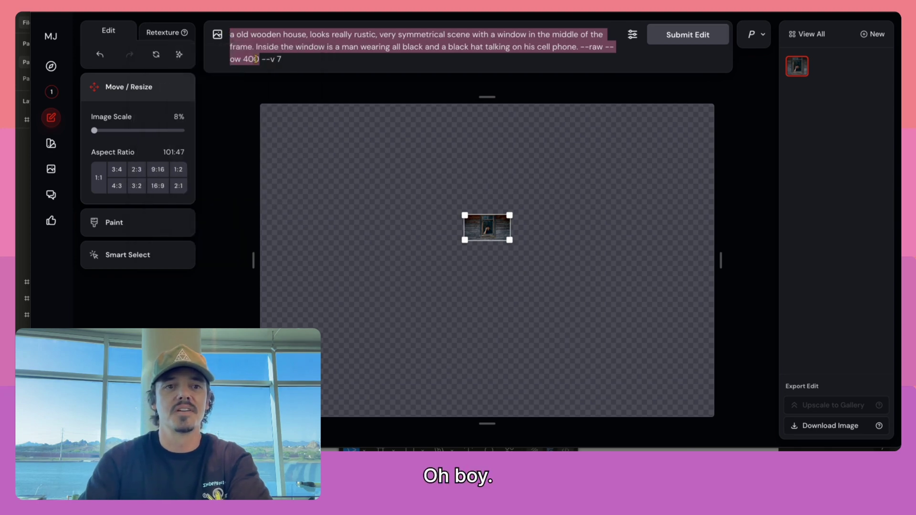
pyautogui.write('a wide angle shot o')
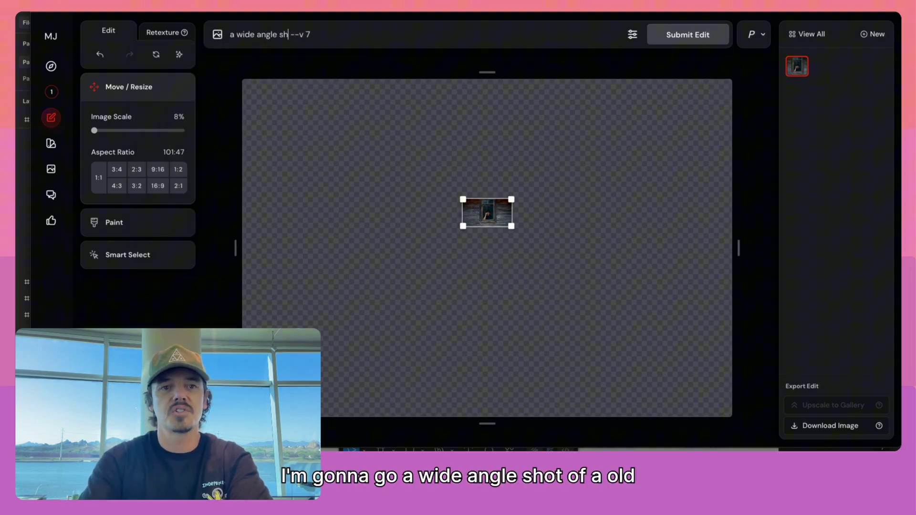
pyautogui.write('f a old')
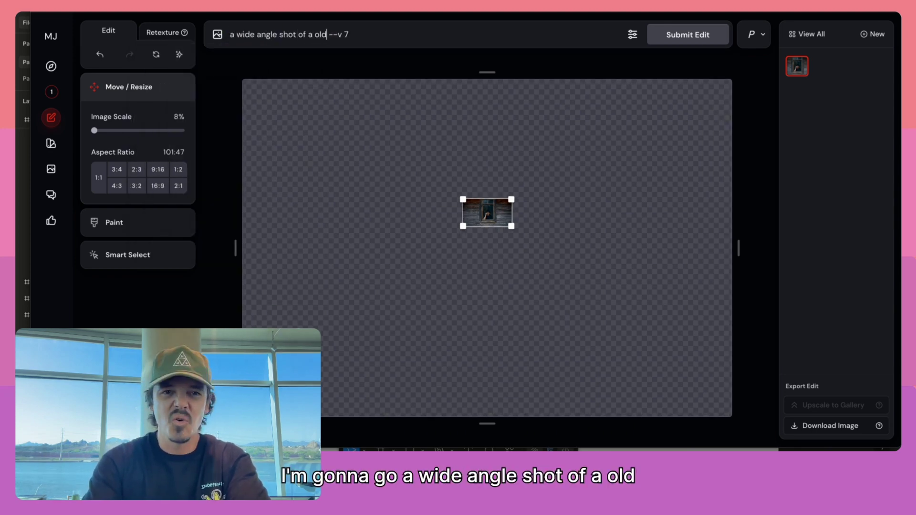
pyautogui.write(' rustic wooden ho ')
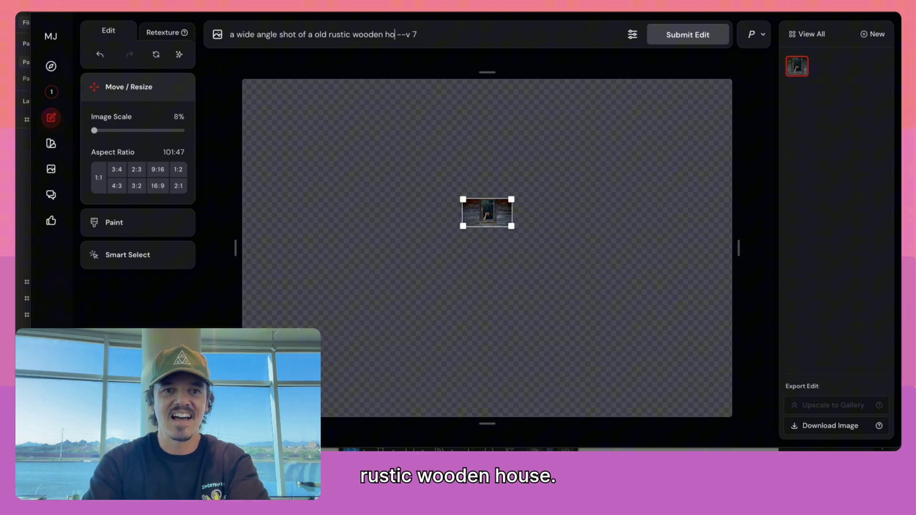
pyautogui.write('use, the scene is ver')
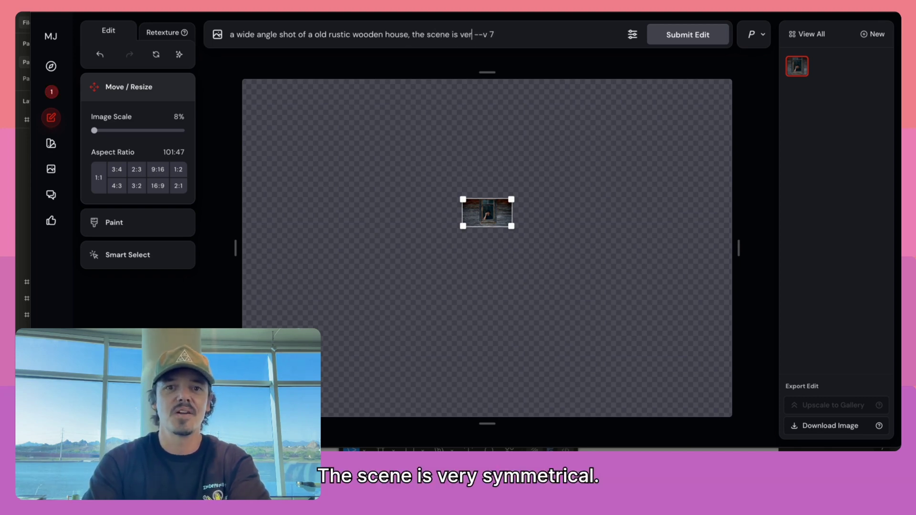
pyautogui.write("y symmetrical. It's a ac")
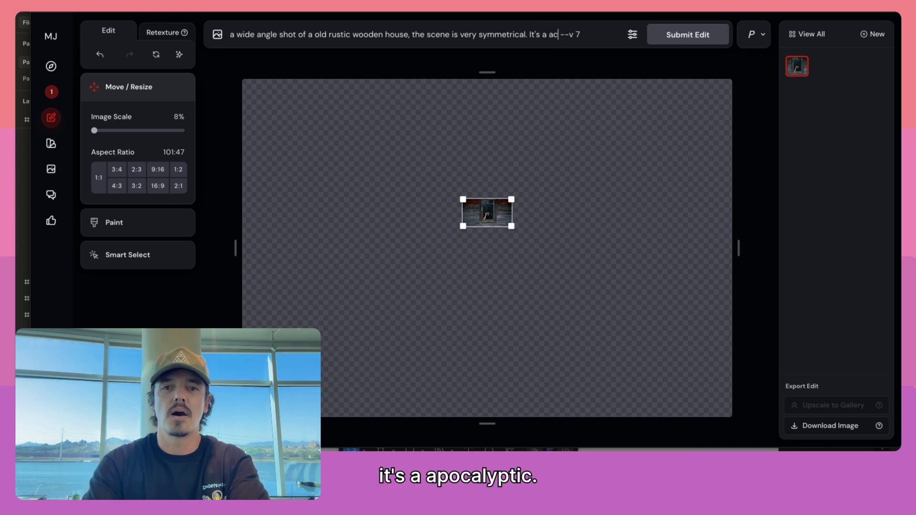
# Continue the prompt with "It's a apocalypse", correcting the misspelled last word.
pyautogui.write('pocolypic')
pyautogui.rightClick(567, 35)
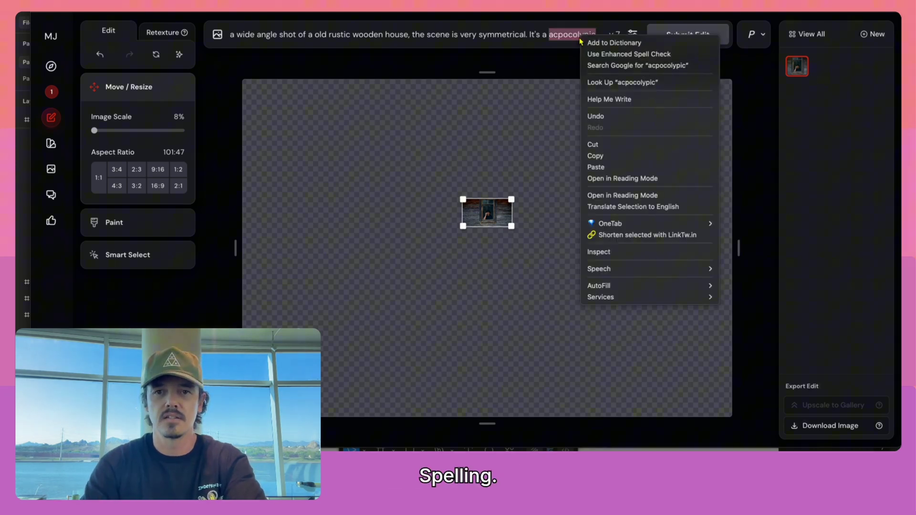
pyautogui.write('ap')
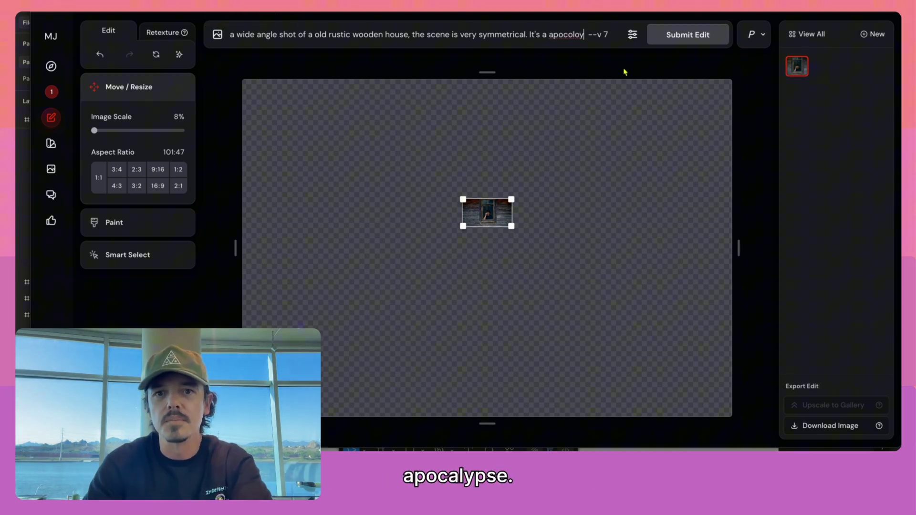
pyautogui.press('BackSpace')
pyautogui.press('BackSpace')
pyautogui.press('BackSpace')
pyautogui.press('BackSpace')
pyautogui.press('BackSpace')
pyautogui.press('BackSpace')
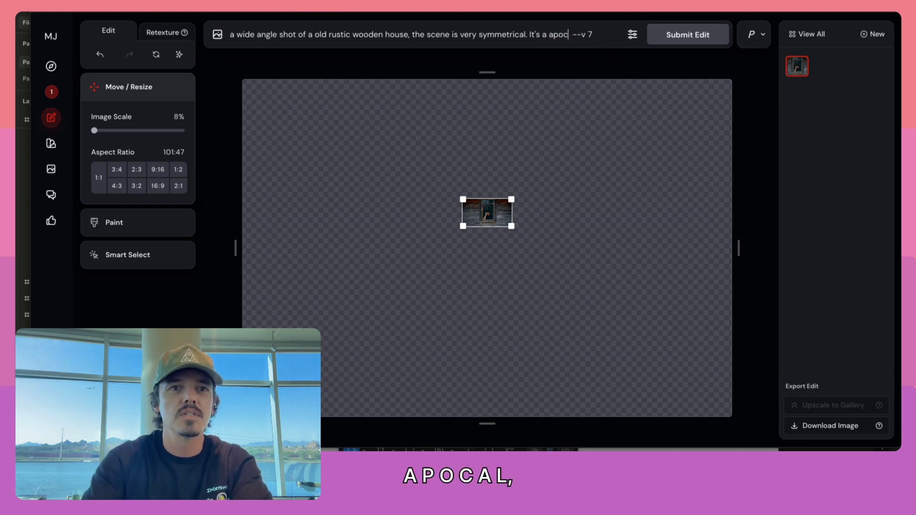
pyautogui.write('ocaly')
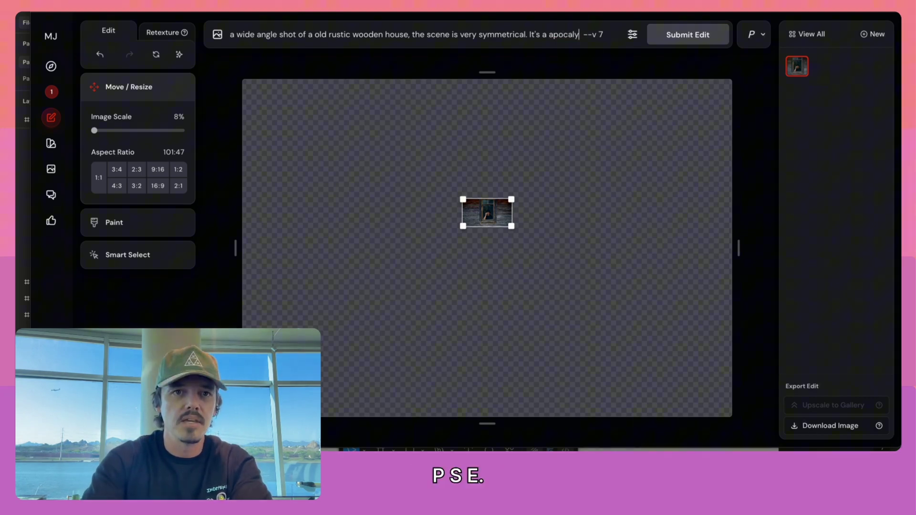
pyautogui.write('pse')
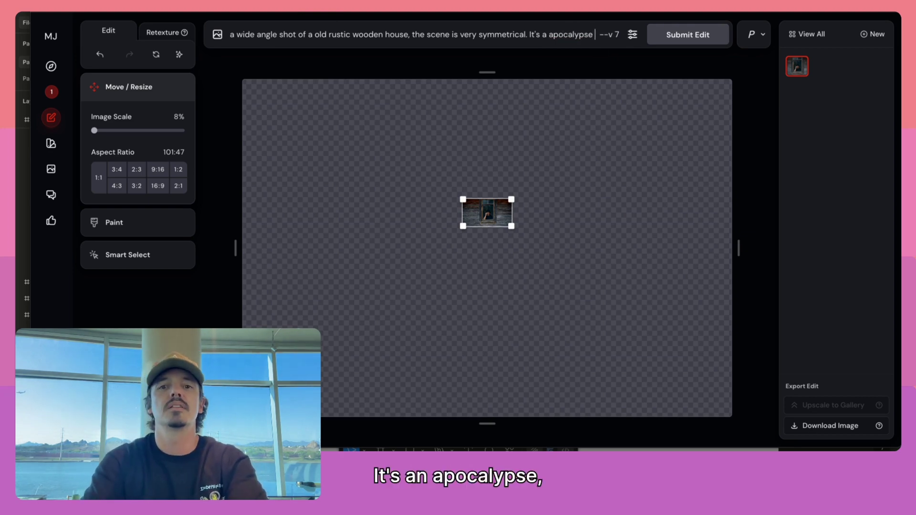
# Extend the prompt with "scene, electric wires are fallen on the ground," after "apocalypse".
pyautogui.write(' scene, electric')
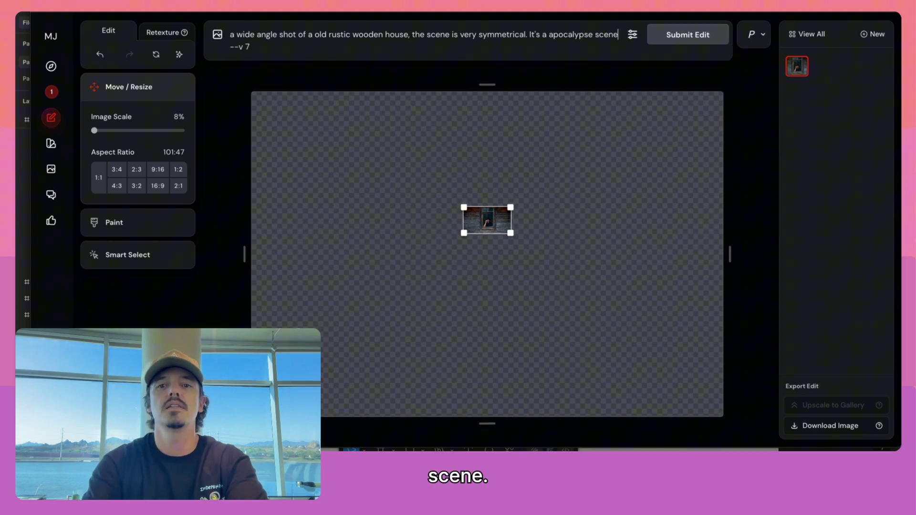
pyautogui.write(' wires a')
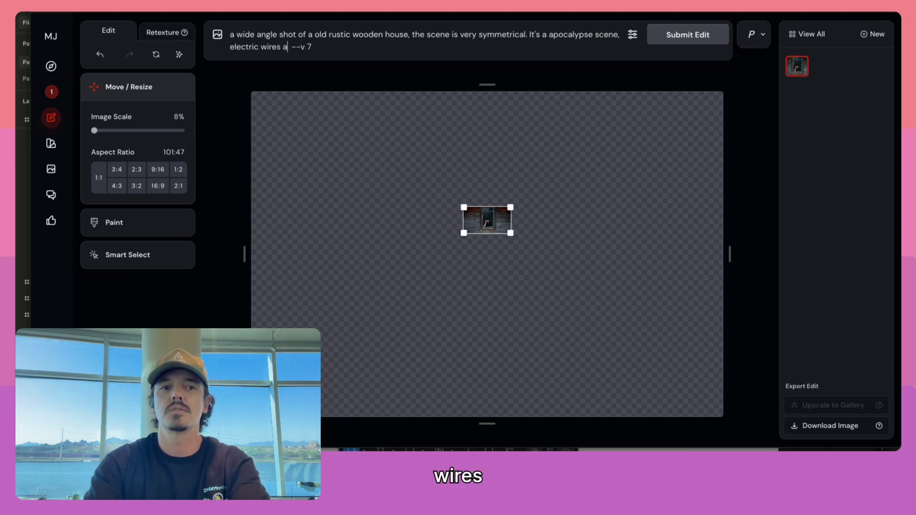
pyautogui.write('re')
pyautogui.write(' falling')
pyautogui.press('BackSpace')
pyautogui.press('BackSpace')
pyautogui.press('BackSpace')
pyautogui.write('en on the groun. Th')
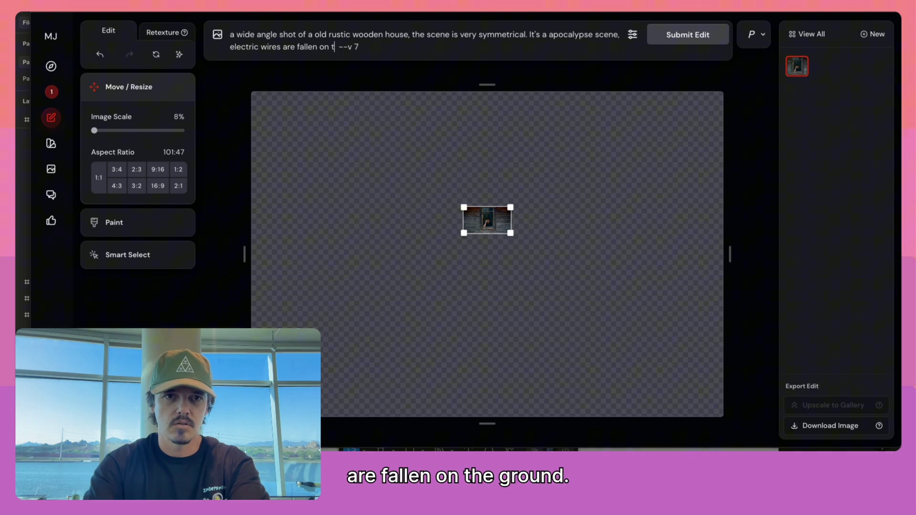
pyautogui.write('d, The sks')
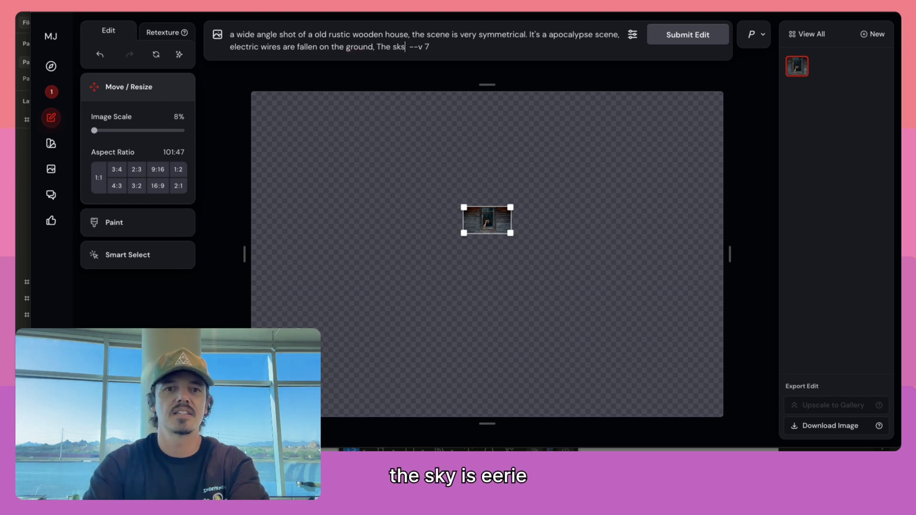
# Describe the surroundings in the prompt as "The ske is erie orange, and there are bunch of bunt cars in the scene".
pyautogui.write(' is eir')
pyautogui.press('BackSpace')
pyautogui.press('BackSpace')
pyautogui.write('rie orange, and there are b')
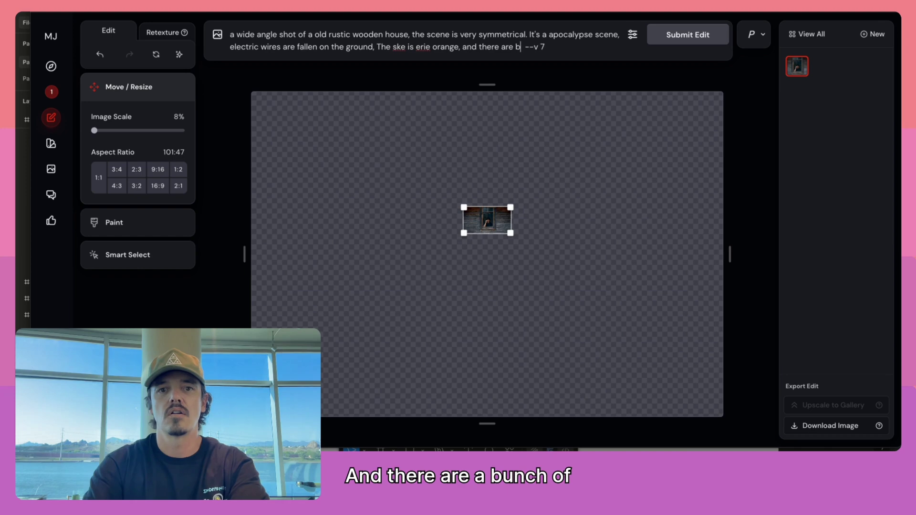
pyautogui.write('unch of bunt cars')
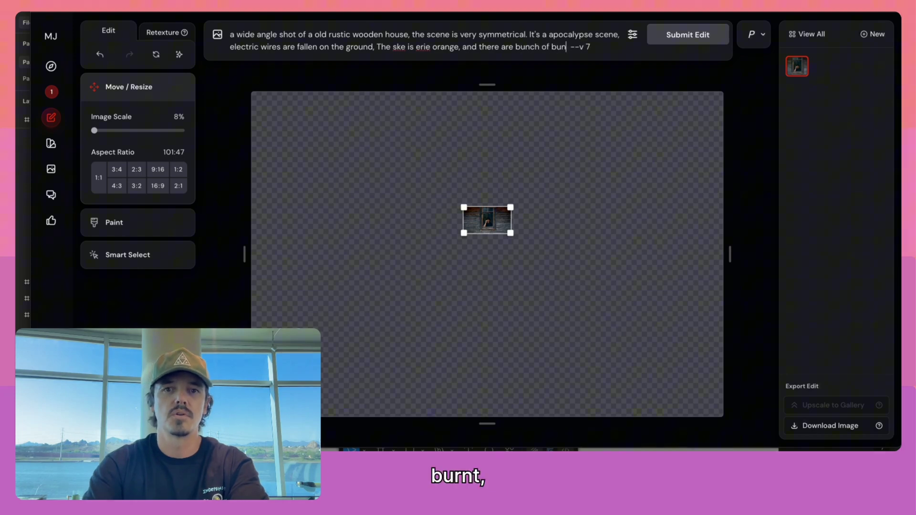
pyautogui.write(' in the scene')
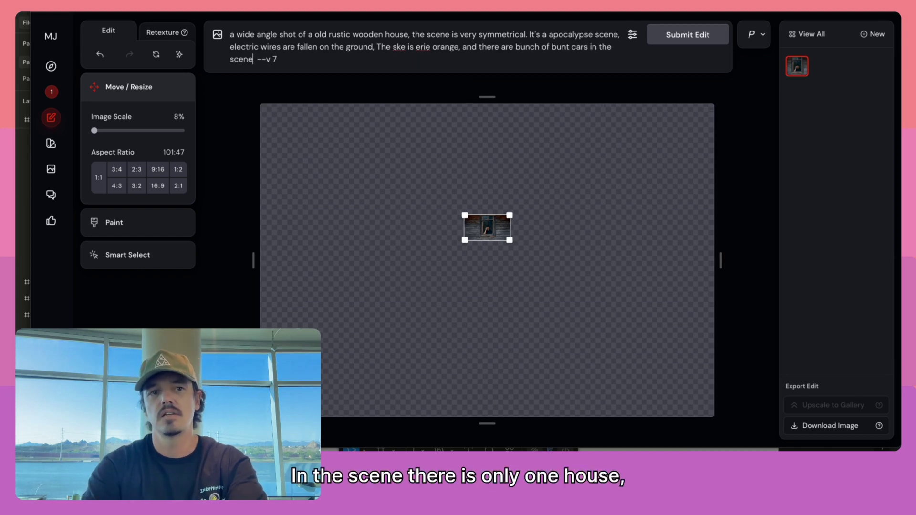
# Finish the prompt with "There is only one house which is the wooden house.", change "ske" to "ski" and submit the edit.
pyautogui.write('. There is only one house which is the wooden house')
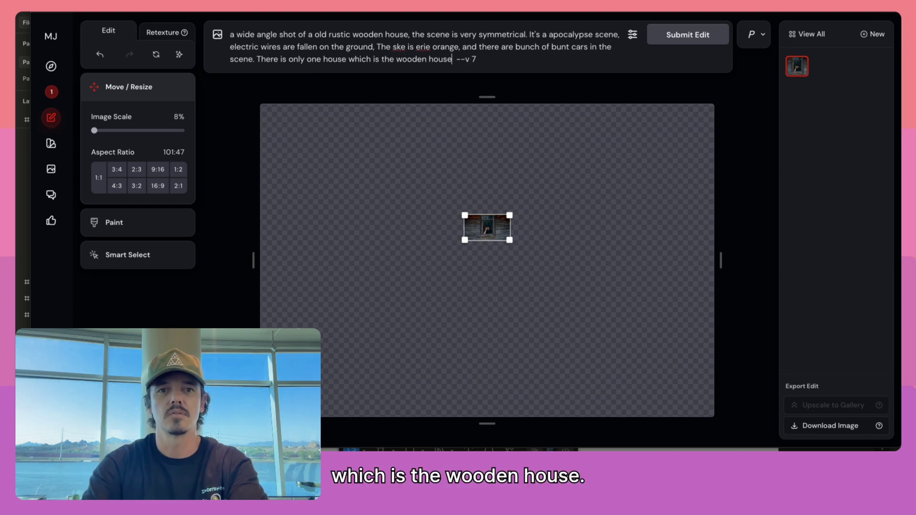
pyautogui.write('.')
pyautogui.click(405, 47)
pyautogui.press('BackSpace')
pyautogui.write('i')
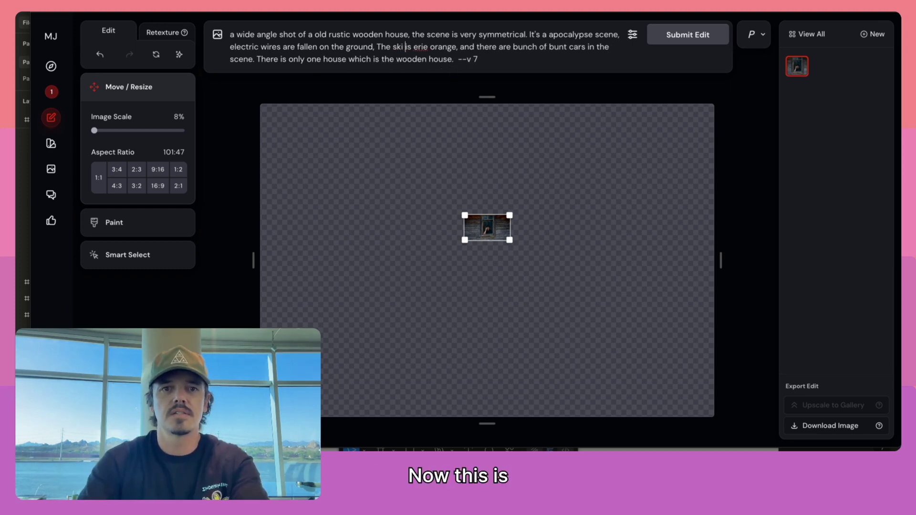
pyautogui.click(677, 40)
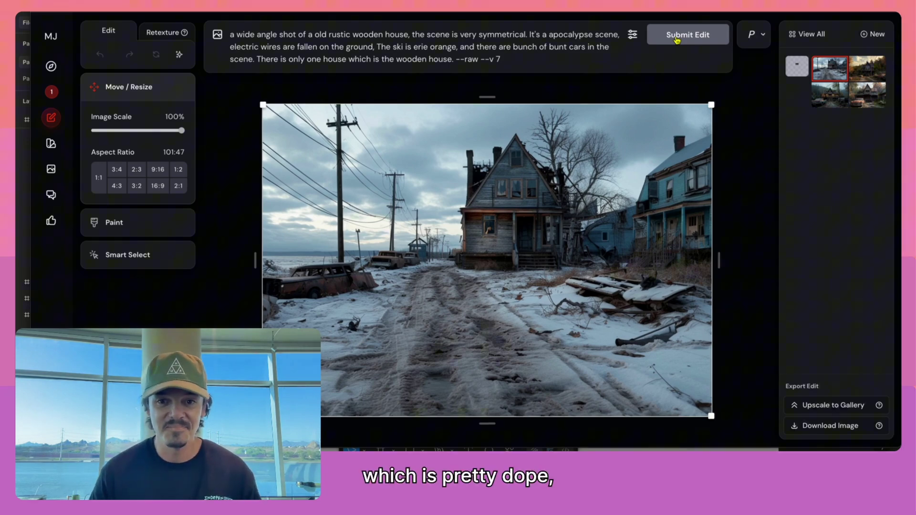
# Compare the four generated variations and upscale the fourth one, with the orange car in front of the house, to the gallery.
pyautogui.click(867, 69)
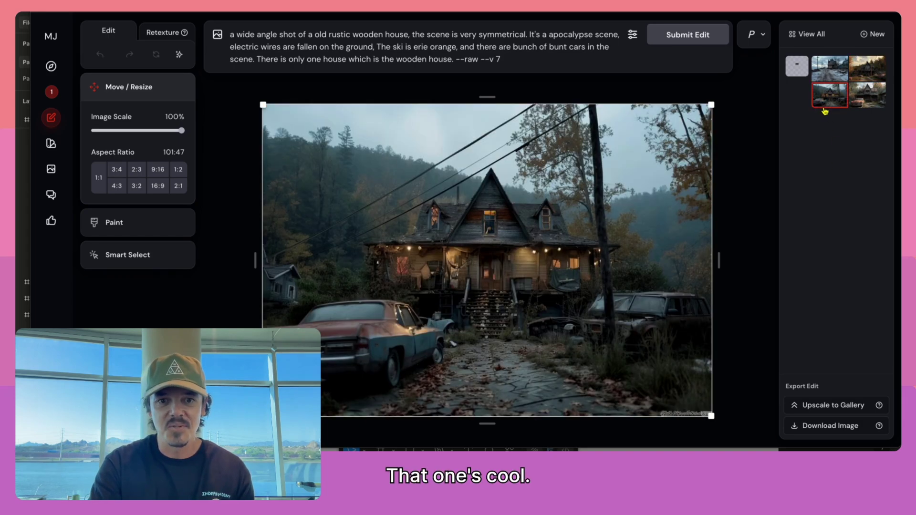
pyautogui.click(857, 101)
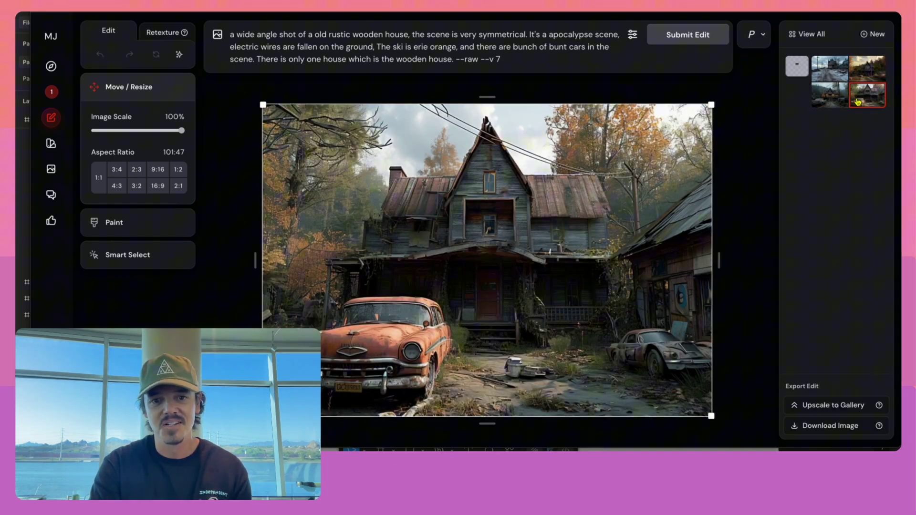
pyautogui.click(832, 71)
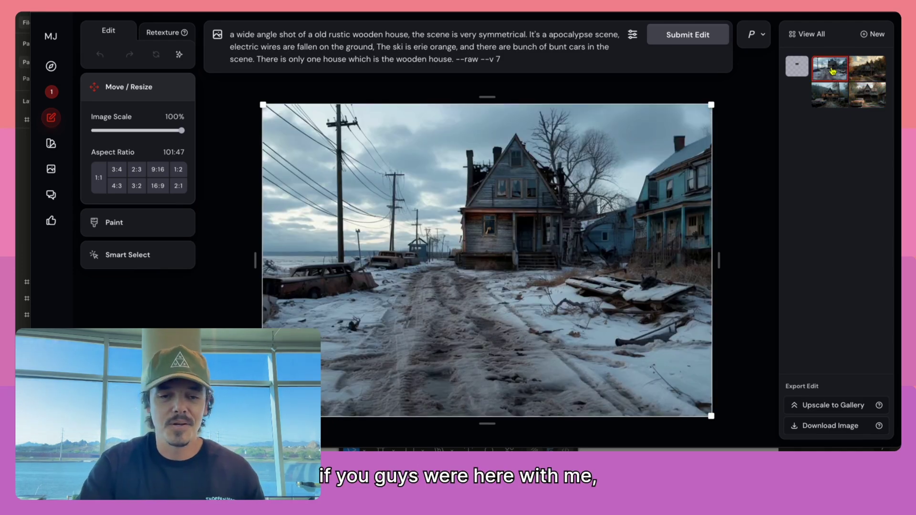
pyautogui.click(865, 70)
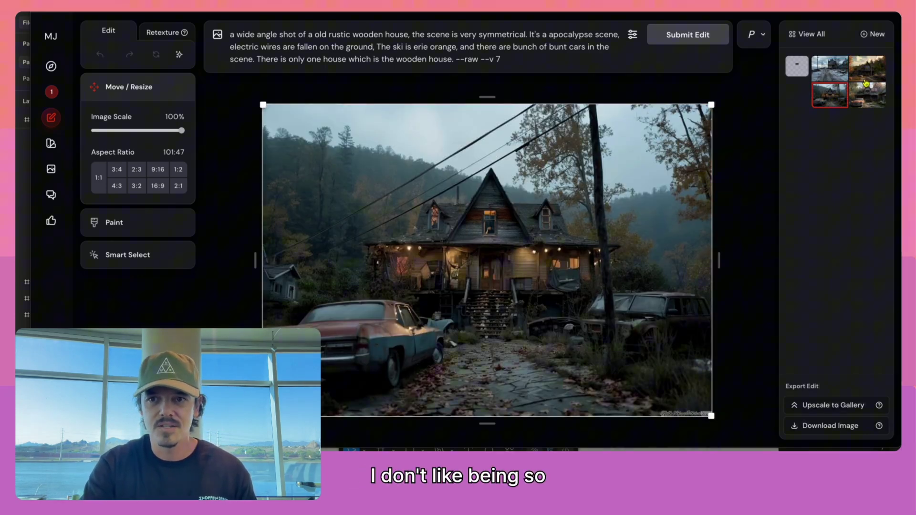
pyautogui.click(831, 103)
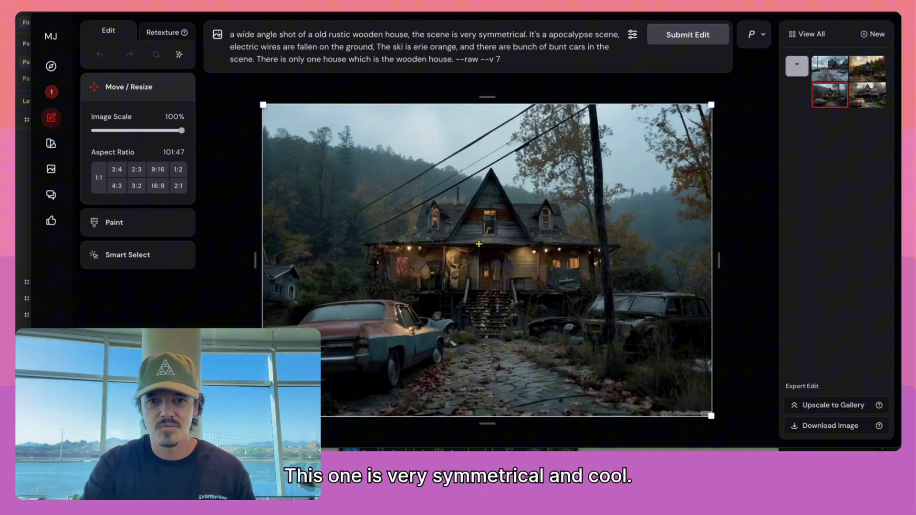
pyautogui.click(864, 102)
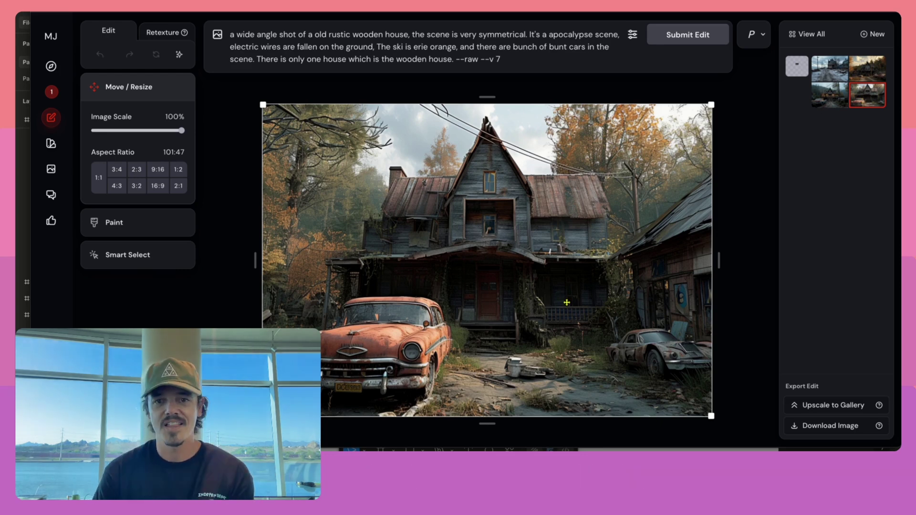
pyautogui.click(829, 411)
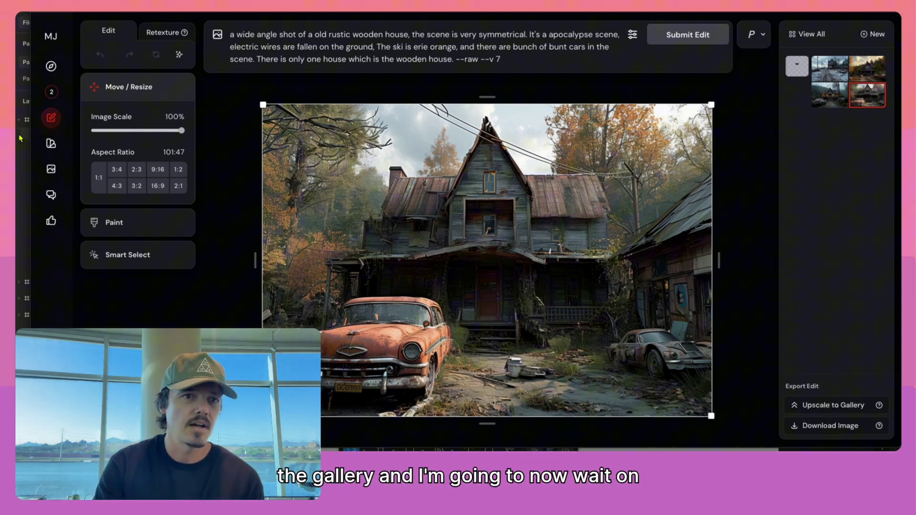
# Open the upscaled wide shot among the creations, save the image and preview the downloaded wooden house file.
pyautogui.click(52, 92)
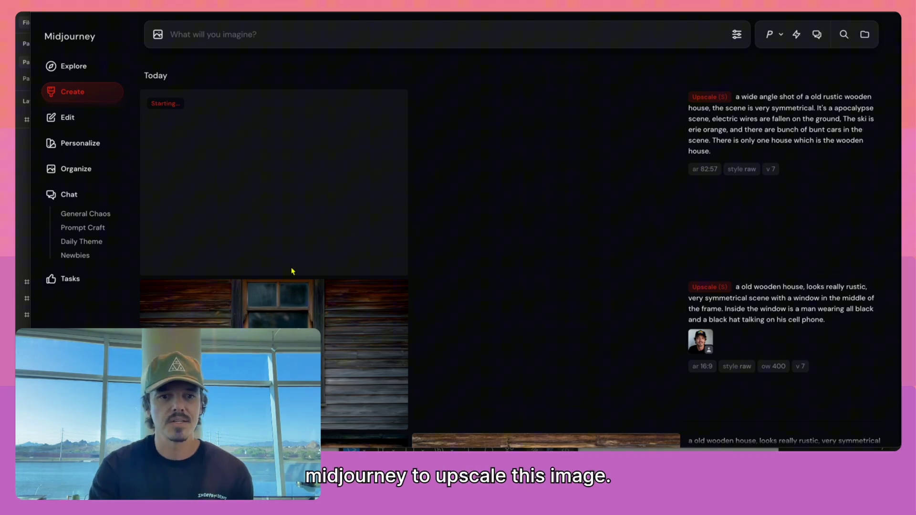
pyautogui.click(286, 210)
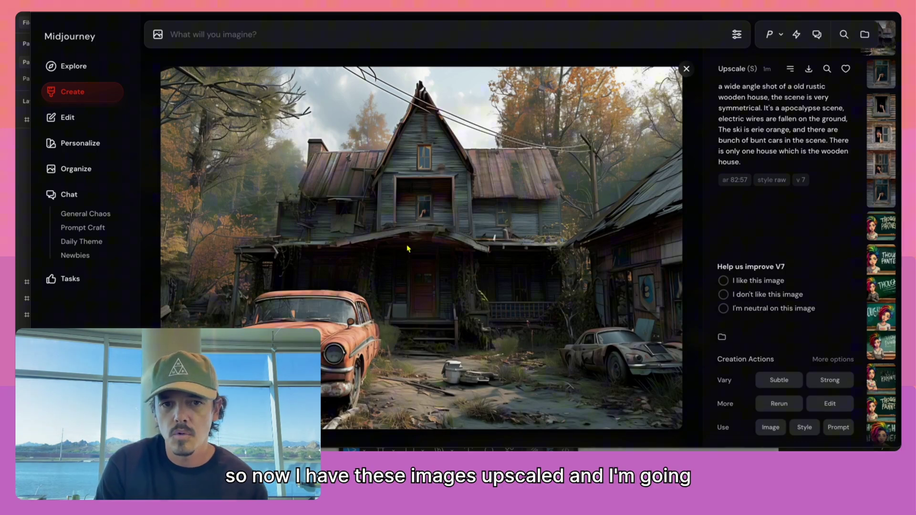
pyautogui.rightClick(324, 243)
pyautogui.click(351, 269)
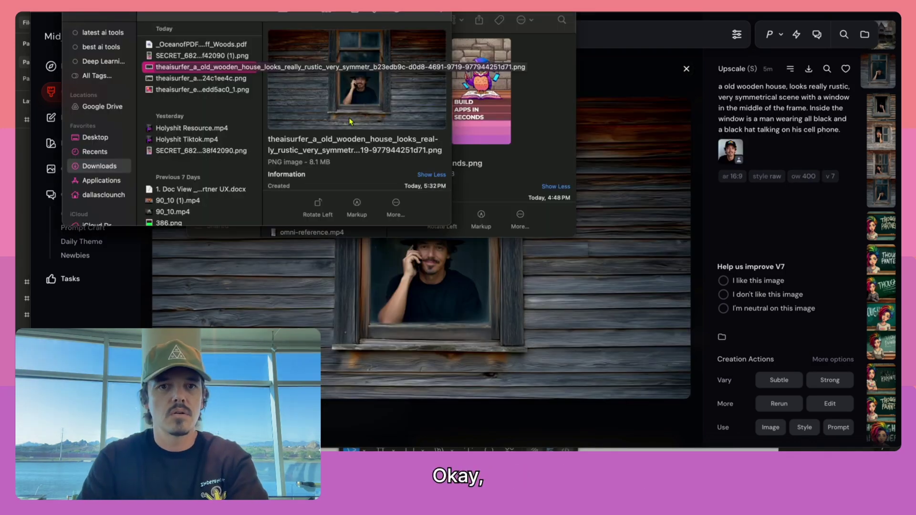
pyautogui.click(215, 69)
pyautogui.press('space')
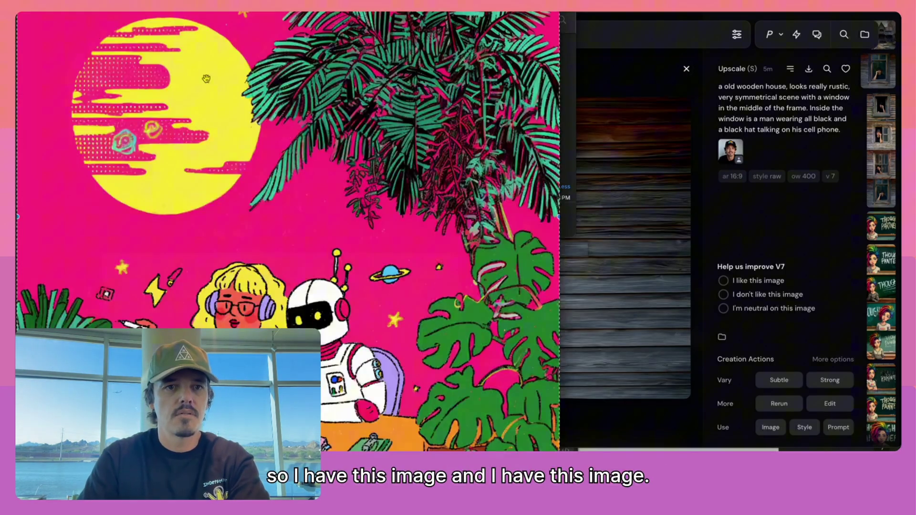
# Switch to Photoshop, create a new 2617 x 1823 px document and paste the wide shot of the wooden house into it.
pyautogui.press('super+Tab')
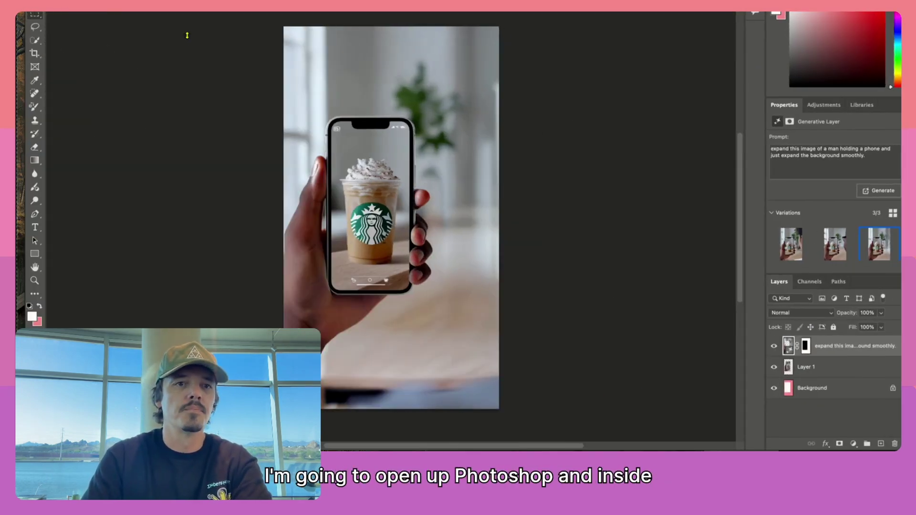
pyautogui.click(108, 12)
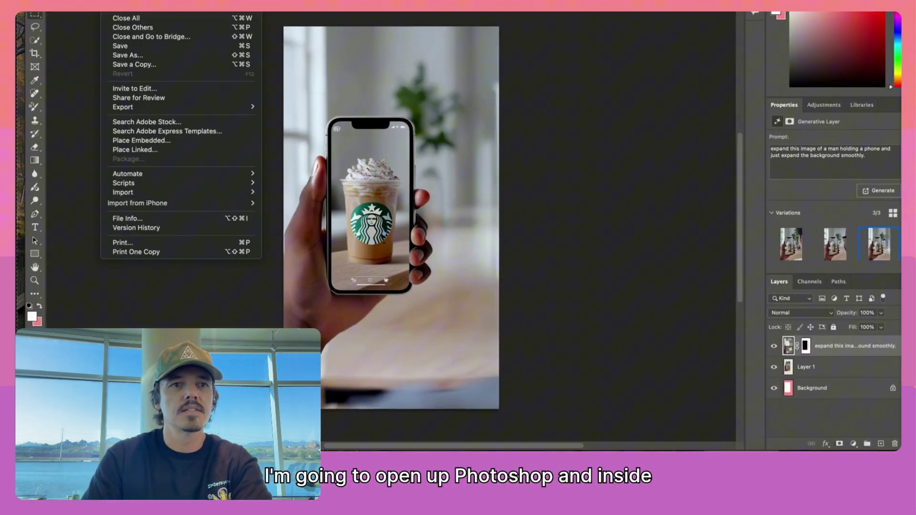
pyautogui.click(114, 12)
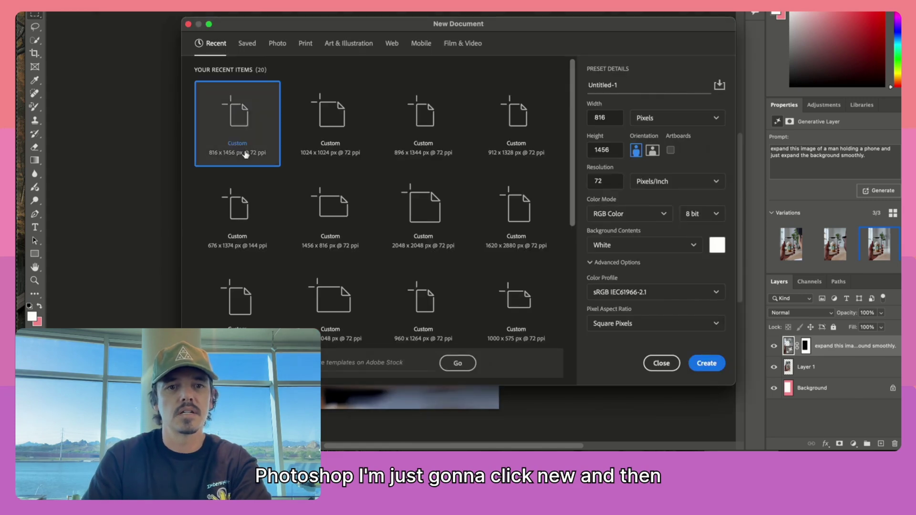
pyautogui.click(717, 370)
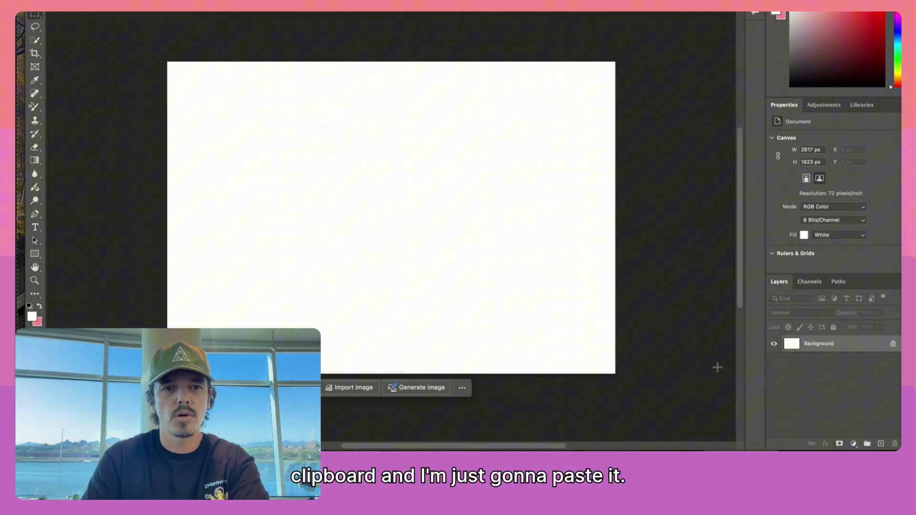
pyautogui.press('super+v')
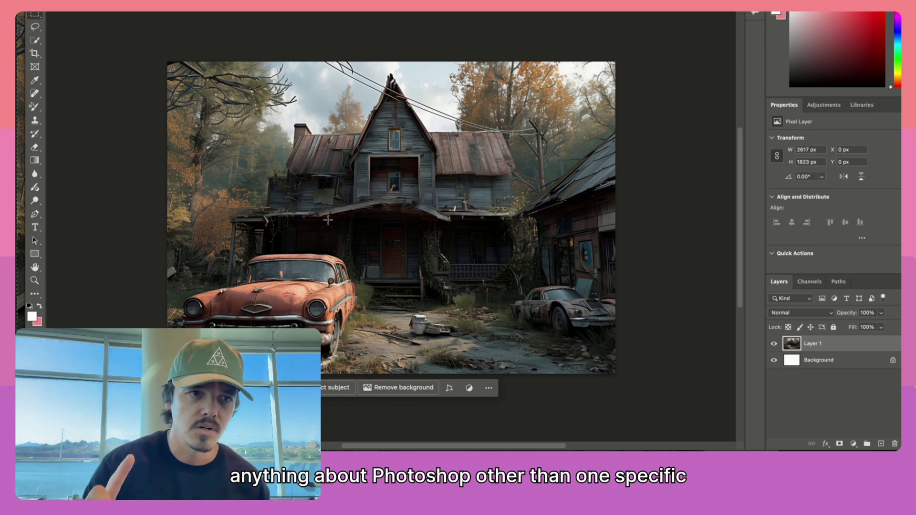
# Start cropping the house image with the crop ratio set to 16:9.
pyautogui.click(35, 54)
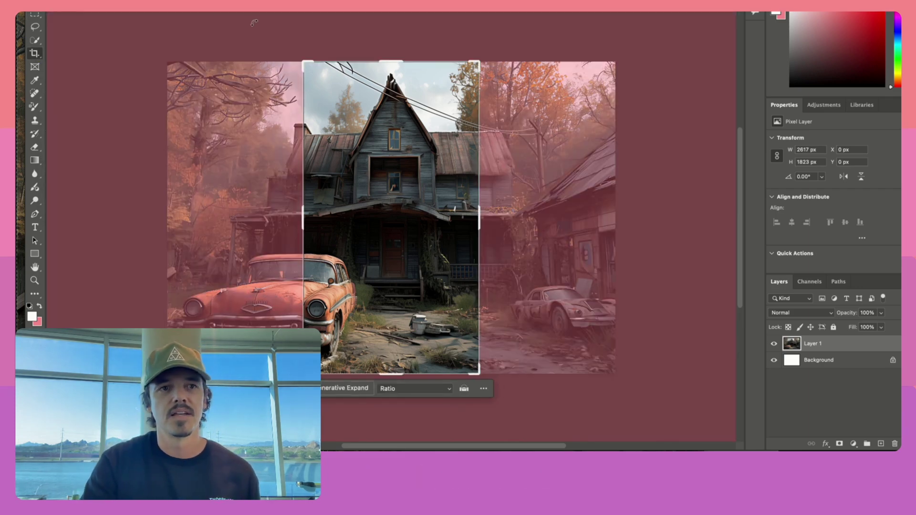
pyautogui.write('9')
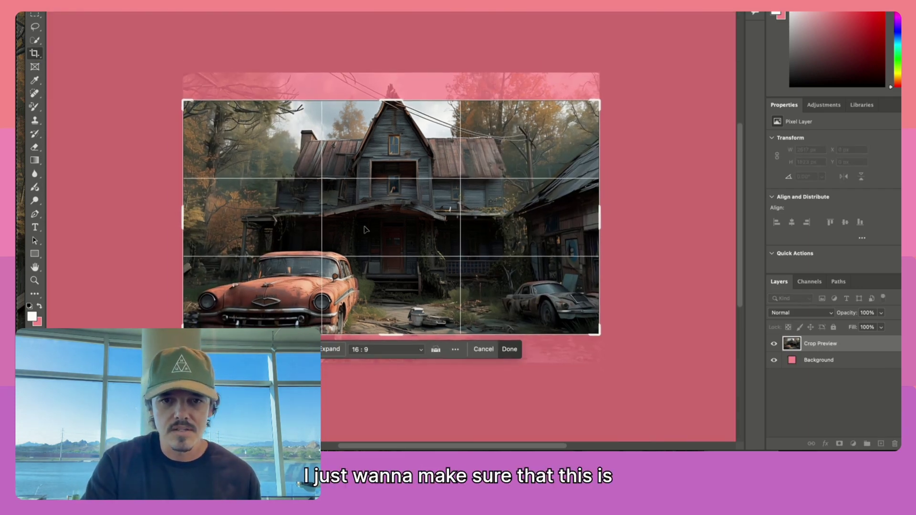
pyautogui.press('super+minus')
pyautogui.moveTo(376, 280)
pyautogui.mouseDown()
pyautogui.moveTo(377, 266)
pyautogui.moveTo(376, 303)
pyautogui.moveTo(377, 282)
pyautogui.mouseUp()
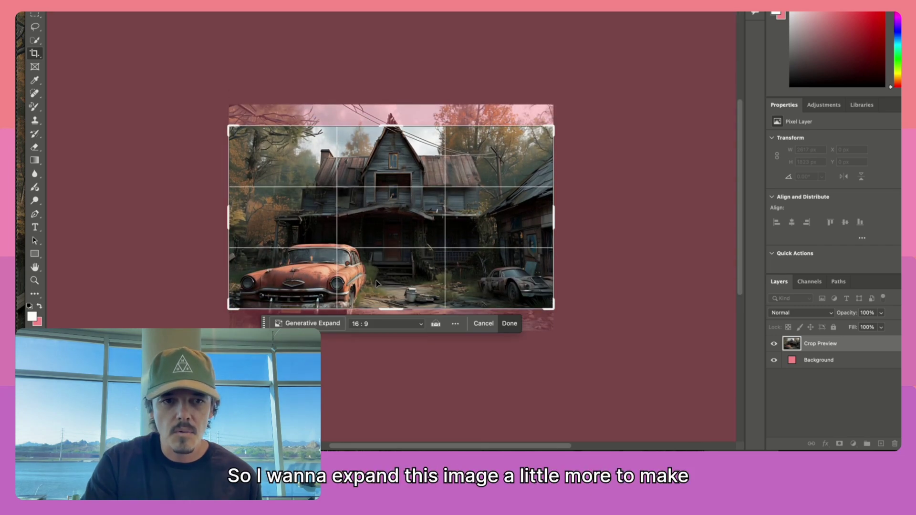
# Widen the crop frame around the whole house scene and fill the added sides using Generative Expand with "expand this scene in a minimal way.".
pyautogui.moveTo(230, 304); pyautogui.dragTo(190, 317)
pyautogui.moveTo(294, 250); pyautogui.dragTo(265, 272)
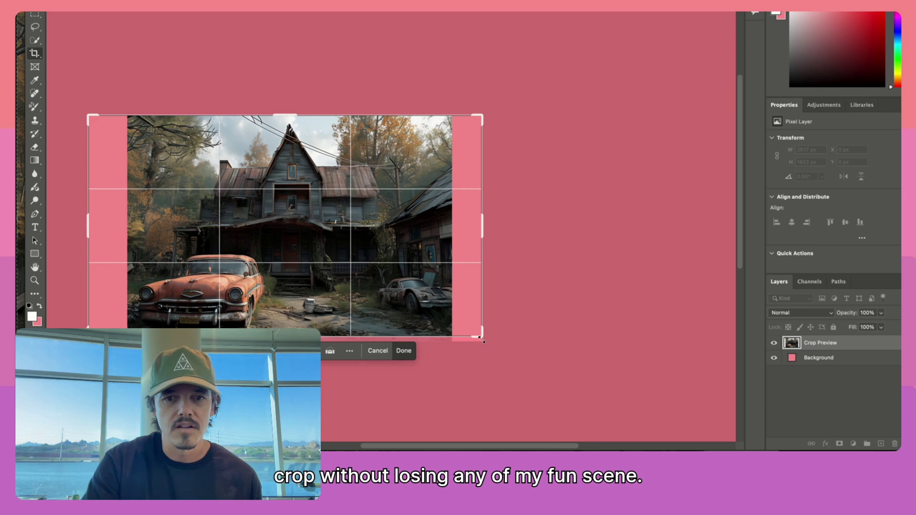
pyautogui.moveTo(481, 339); pyautogui.dragTo(486, 341)
pyautogui.moveTo(298, 244); pyautogui.dragTo(291, 243)
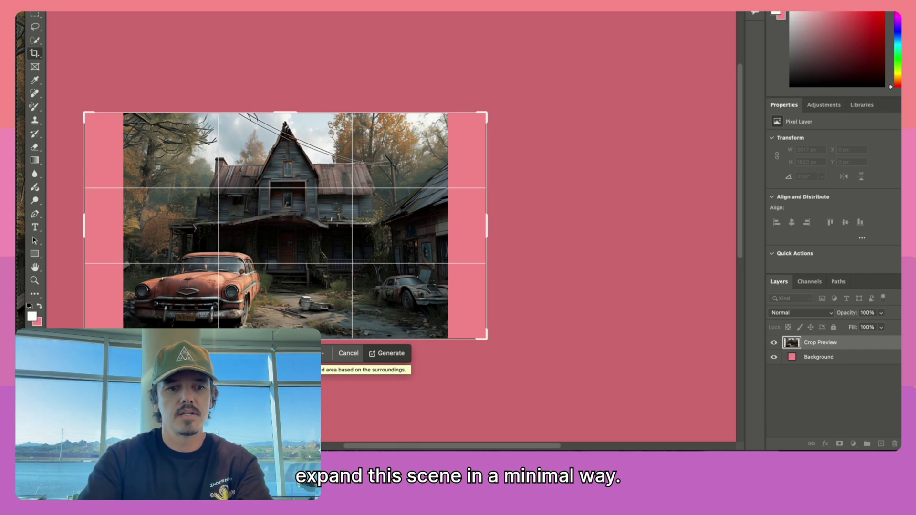
pyautogui.click(389, 353)
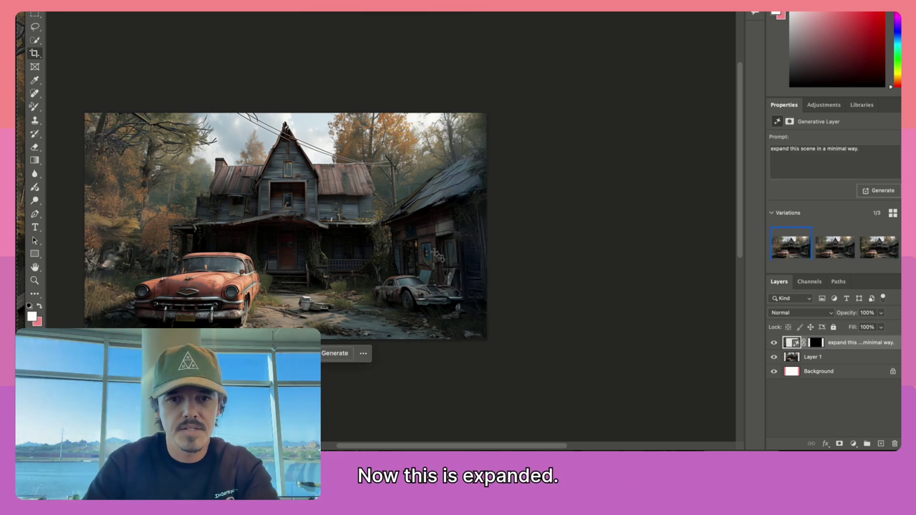
# Export the expanded house image as a PNG named "Expanded View" to the Desktop.
pyautogui.click(111, 12)
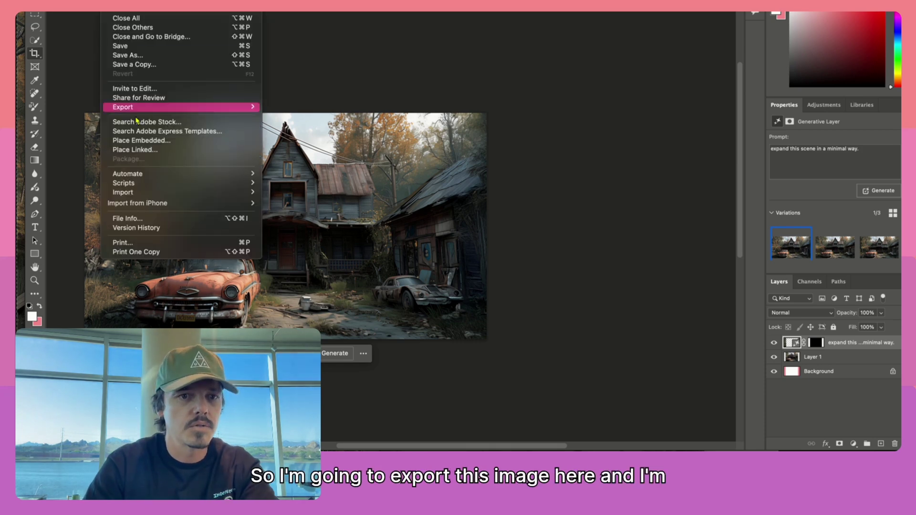
pyautogui.moveTo(158, 107)
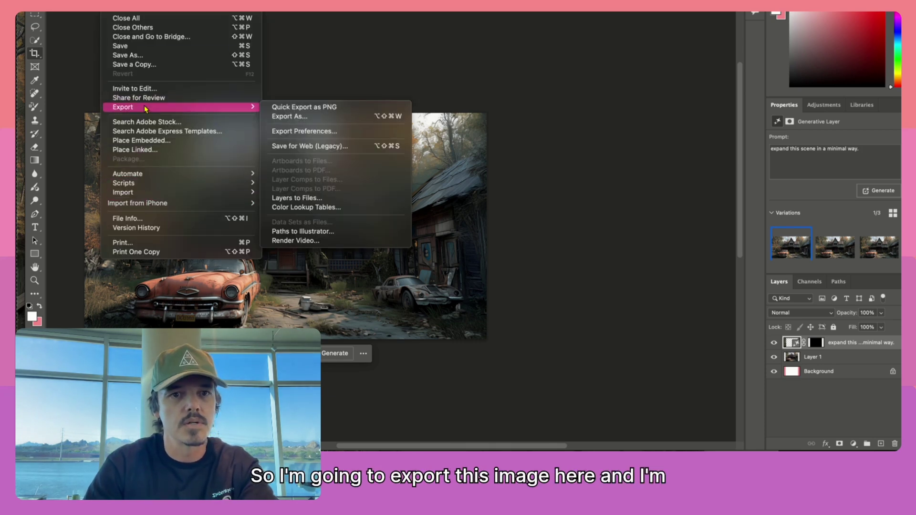
pyautogui.click(307, 110)
pyautogui.write('Expa')
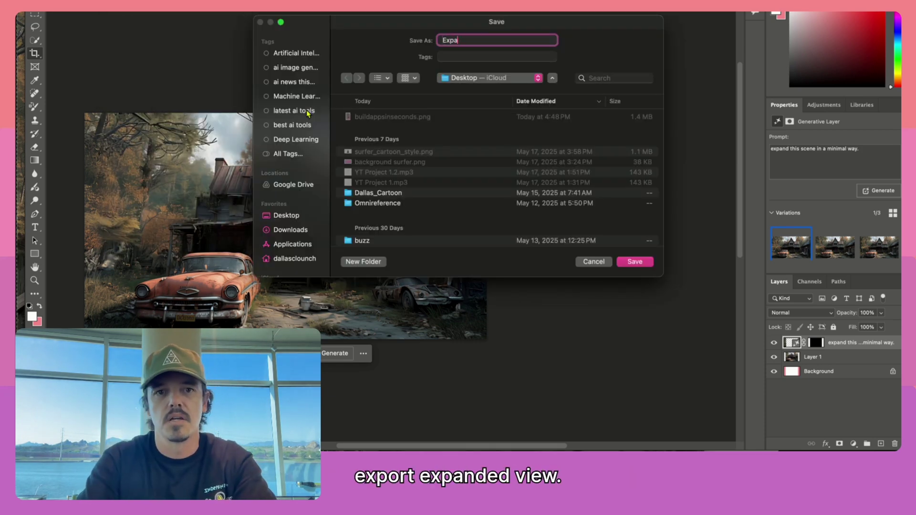
pyautogui.write('nded View')
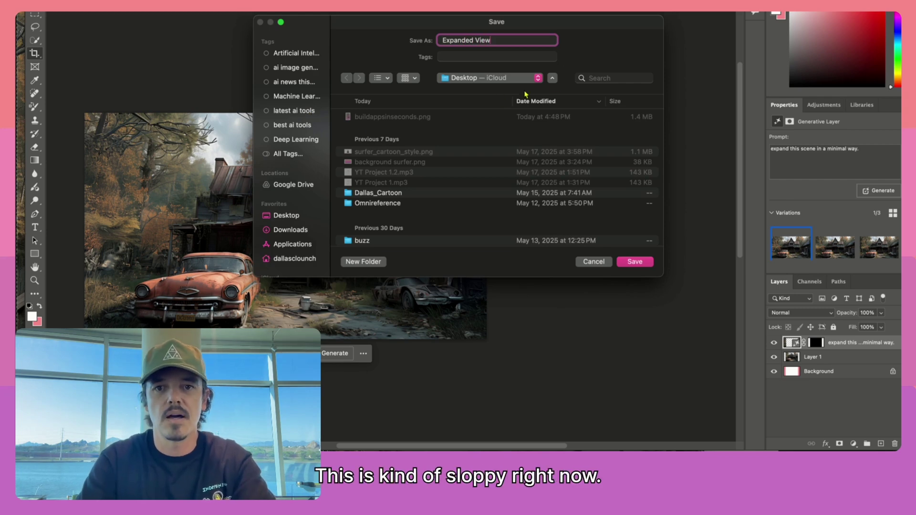
pyautogui.moveTo(587, 21); pyautogui.dragTo(386, 13)
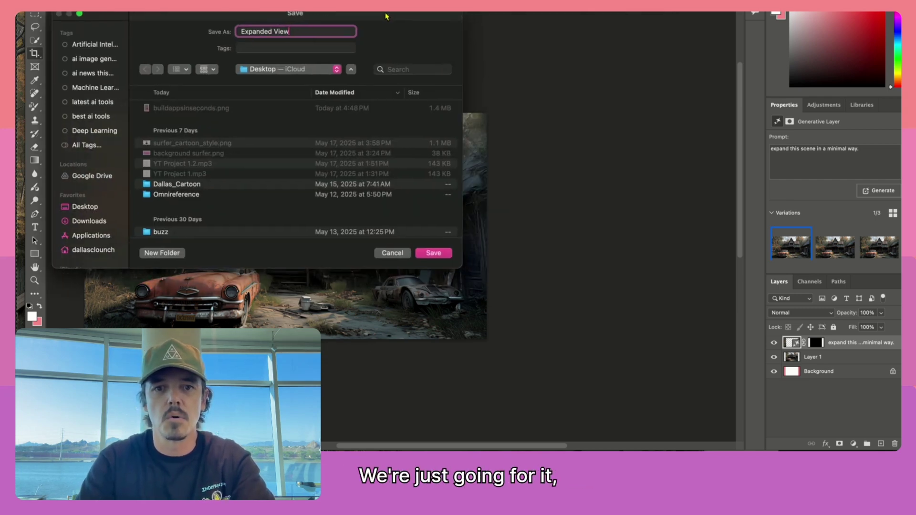
pyautogui.click(433, 254)
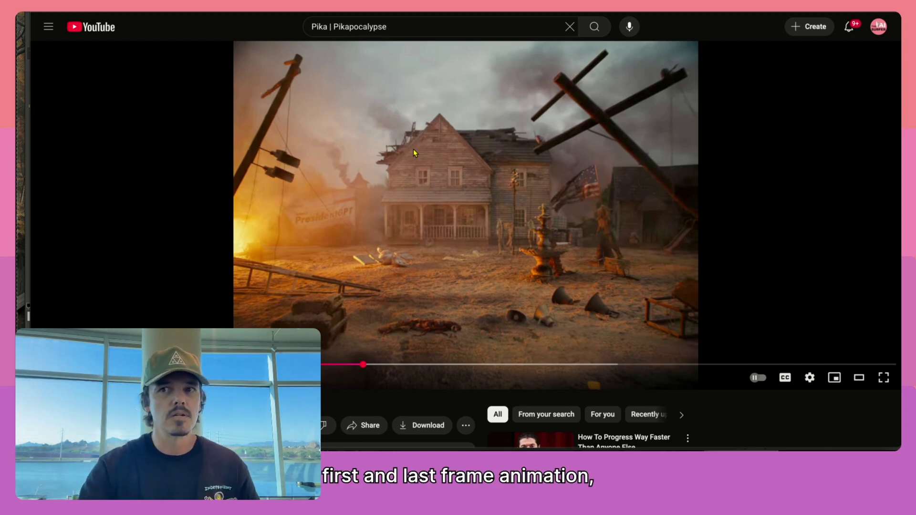
# Switch to Kling AI in the browser, enter its creation area and open the video generator.
pyautogui.hotkey('ctrl', 't')
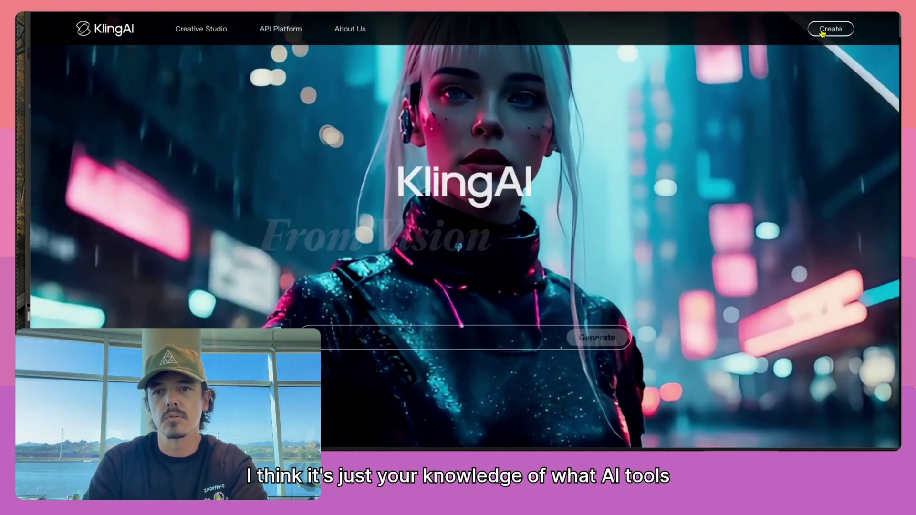
pyautogui.click(822, 31)
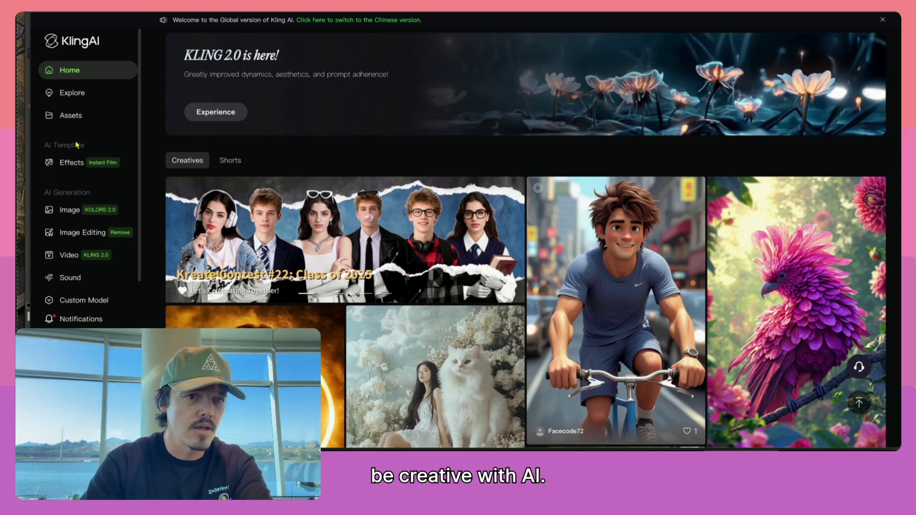
pyautogui.click(79, 233)
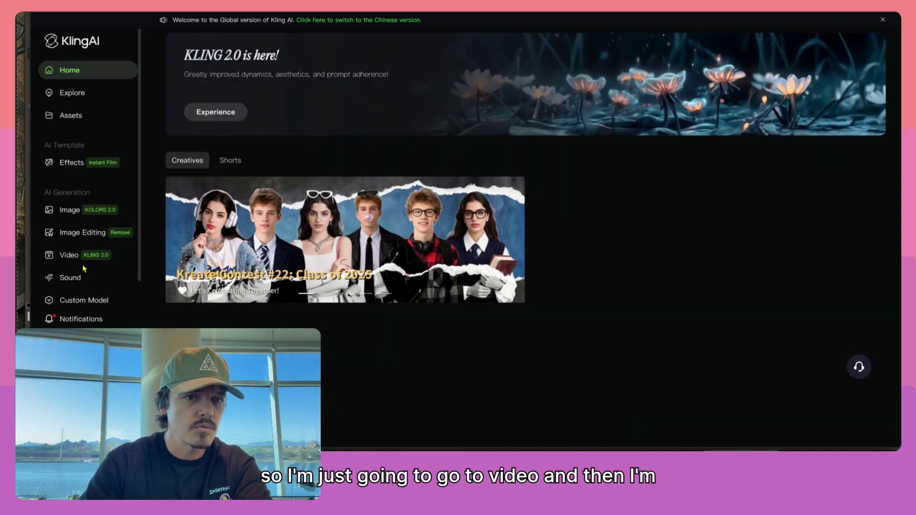
pyautogui.click(62, 254)
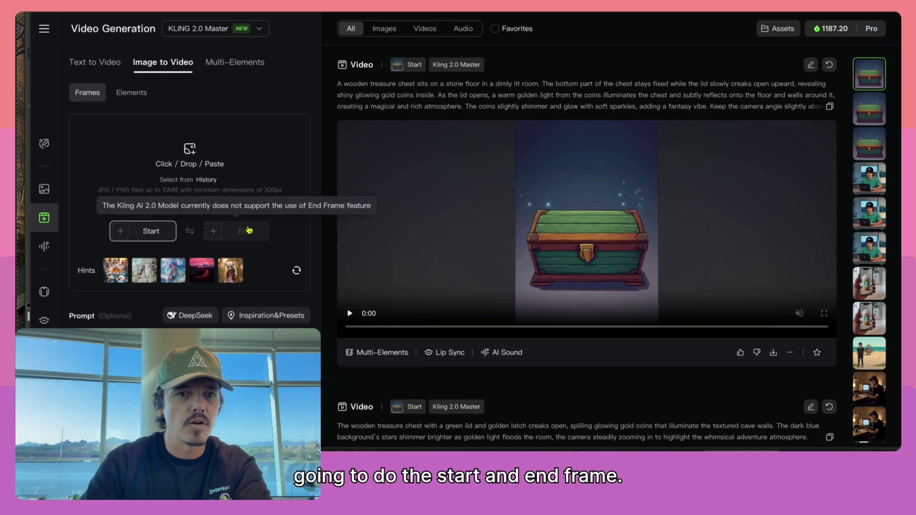
# Set the video model to KLING 1.6, which supports start and end frames.
pyautogui.click(260, 29)
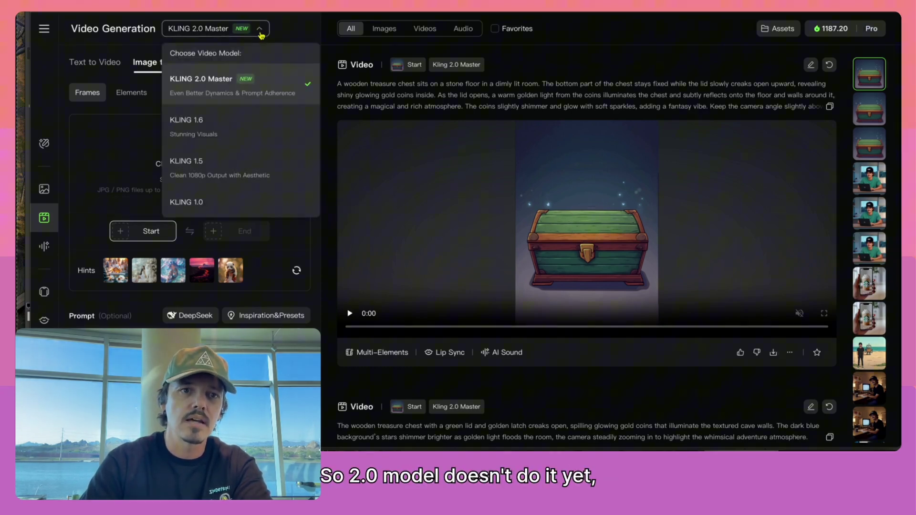
pyautogui.click(204, 133)
pyautogui.click(212, 32)
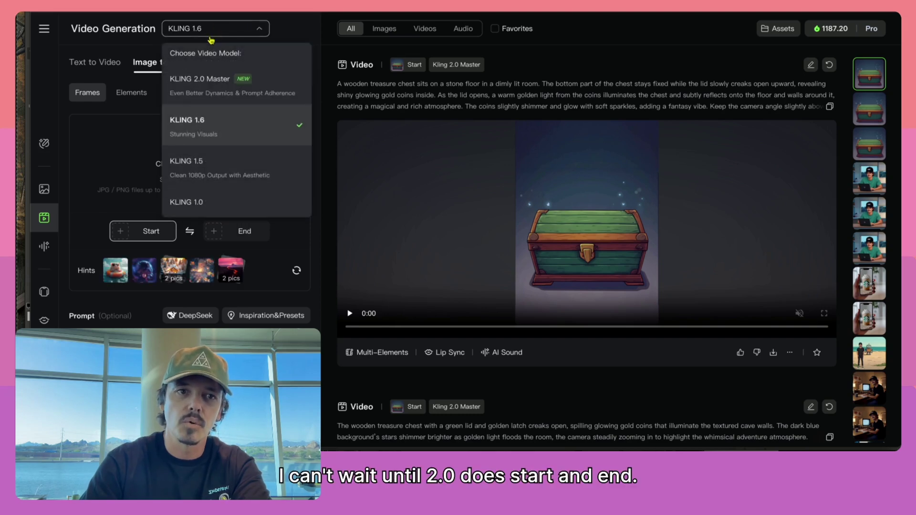
# Upload the close-up image of the man in the wooden house window from Downloads as the start frame.
pyautogui.click(128, 139)
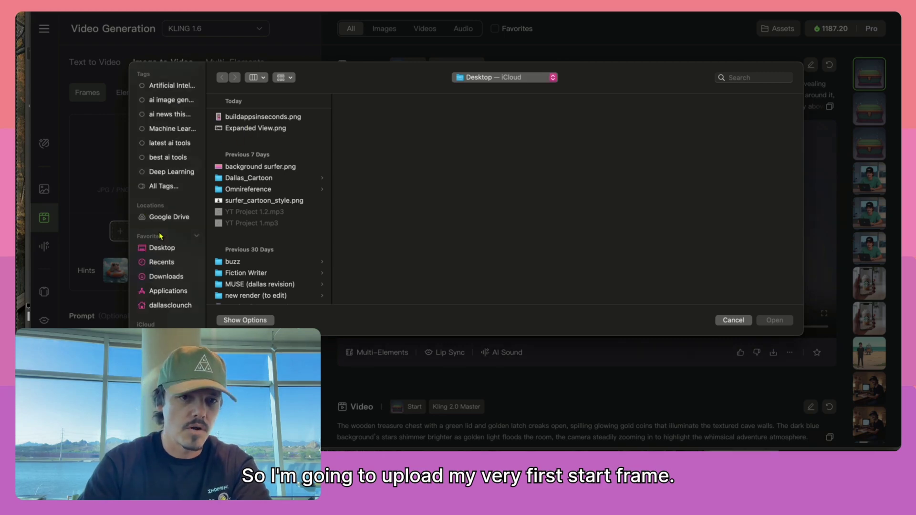
pyautogui.click(162, 277)
pyautogui.click(264, 145)
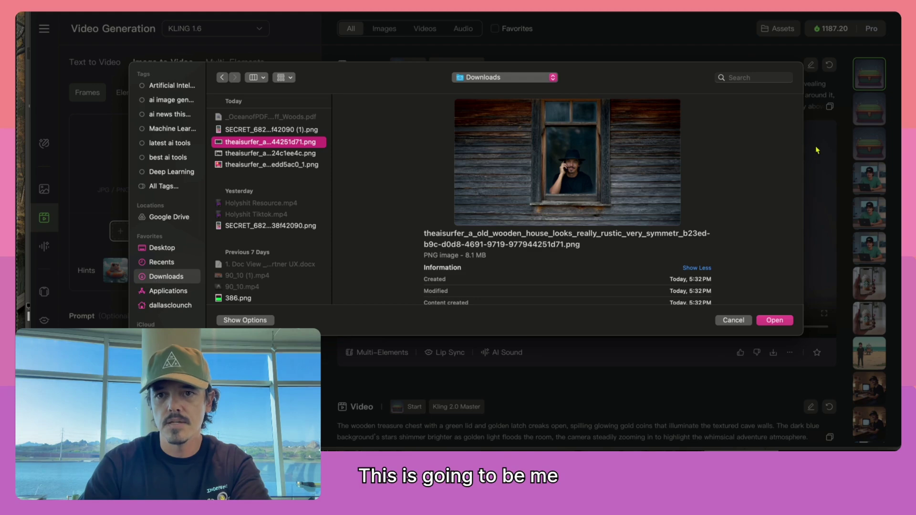
pyautogui.click(782, 324)
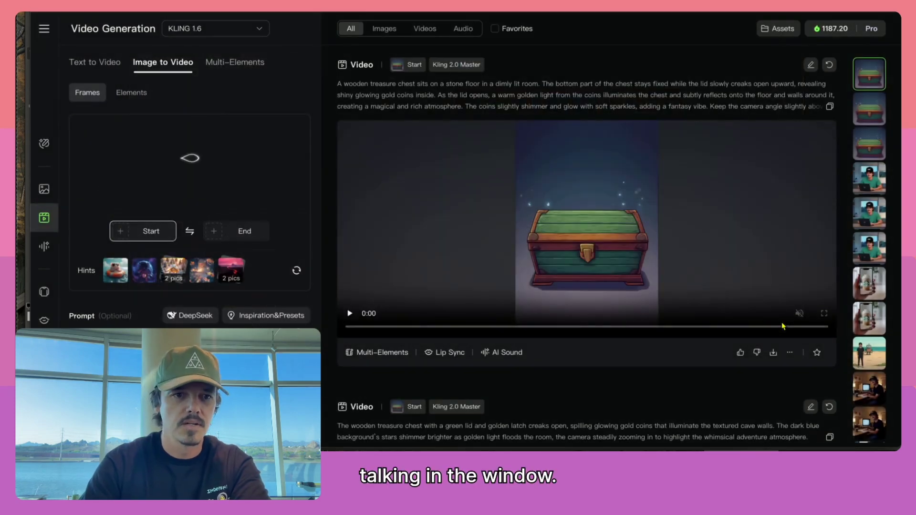
# Upload "Expanded View.png" from the Desktop as the end frame.
pyautogui.moveTo(231, 237)
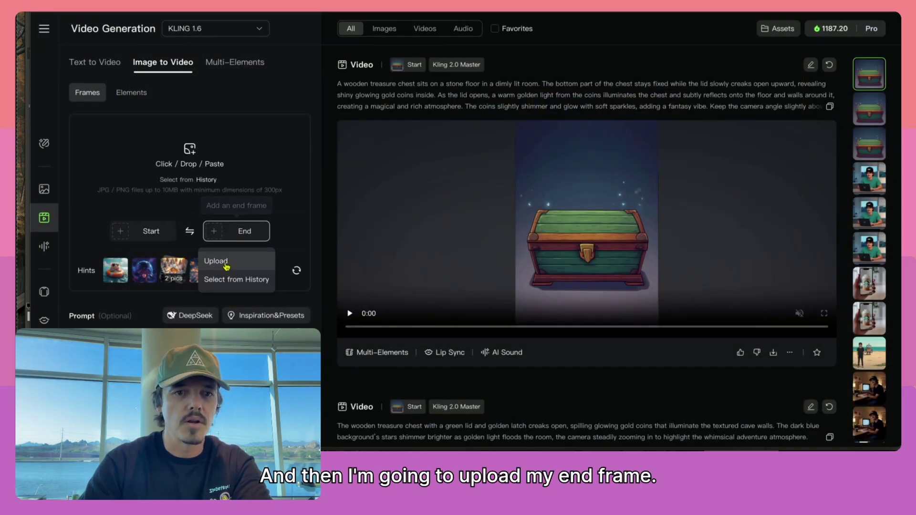
pyautogui.click(226, 265)
pyautogui.click(162, 248)
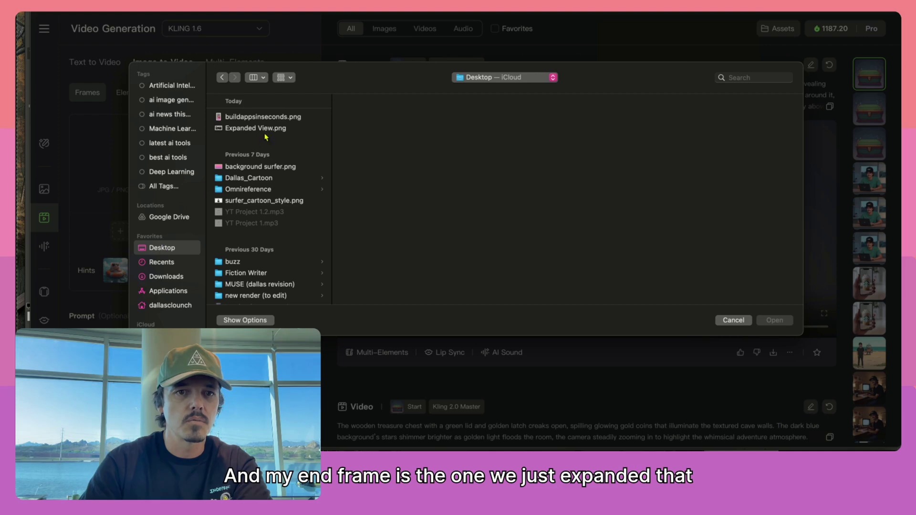
pyautogui.click(256, 128)
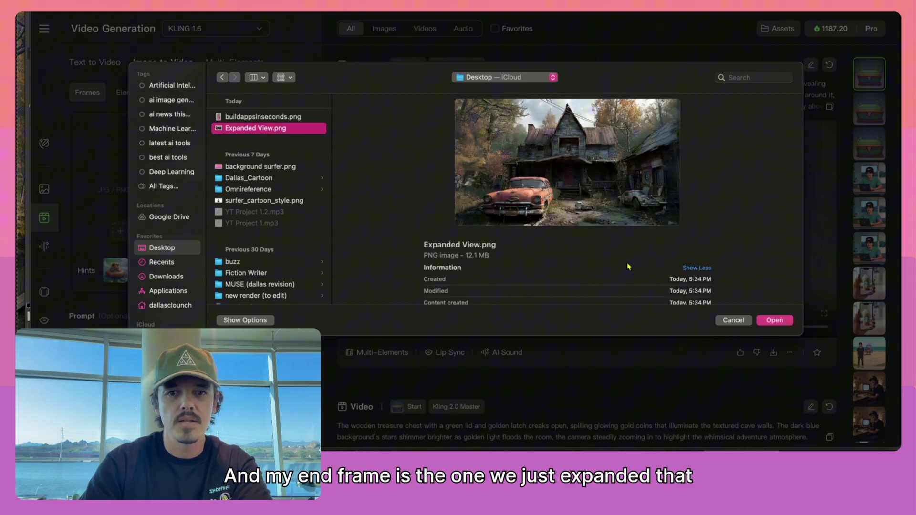
pyautogui.click(773, 322)
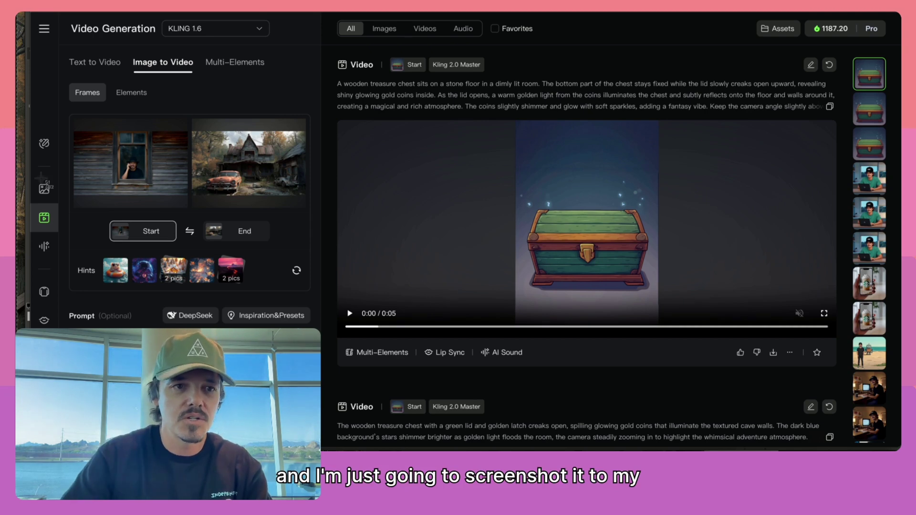
# Capture a screenshot of the start and end frame previews and paste it into a new ChatGPT chat.
pyautogui.moveTo(68, 116); pyautogui.dragTo(318, 212)
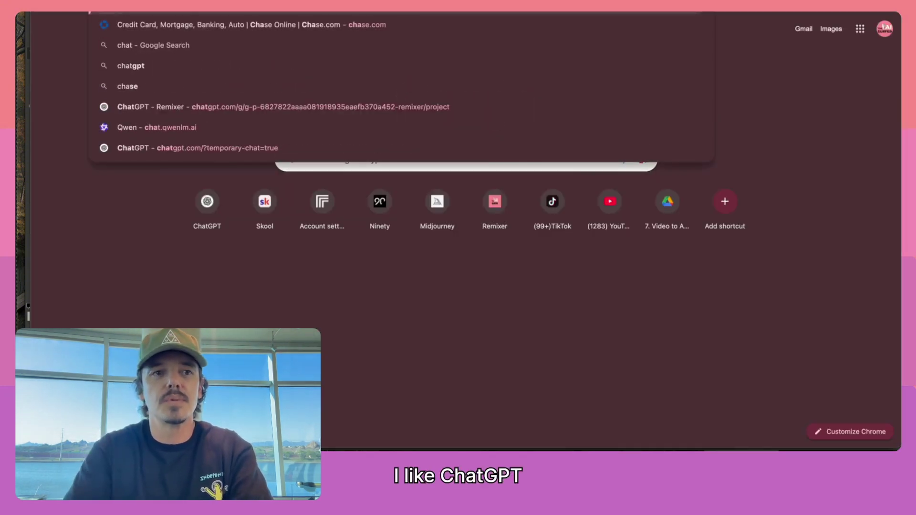
pyautogui.press('Return')
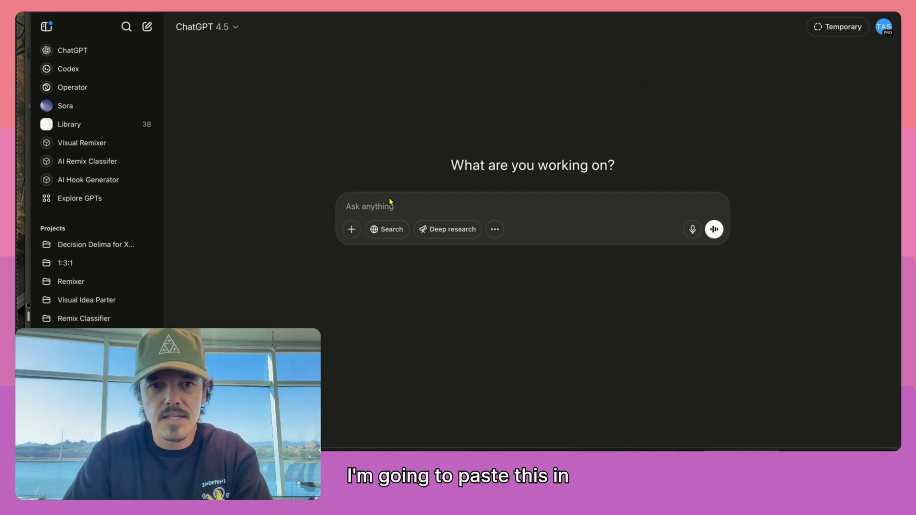
pyautogui.hotkey('ctrl', 'v')
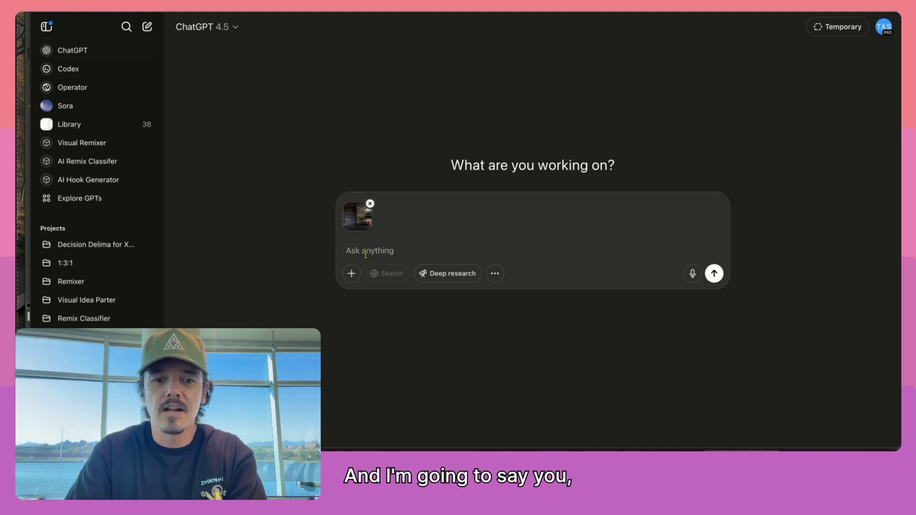
# Begin the ChatGPT message with the role "You are a AI animation expert in creating seamless and smooth prompts.".
pyautogui.write('You')
pyautogui.press('BackSpace')
pyautogui.write('ou are a AI animation')
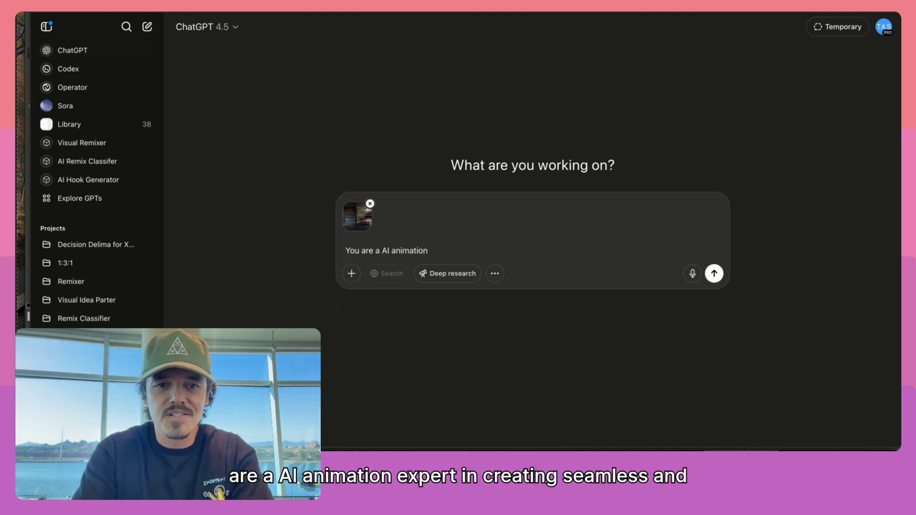
pyautogui.write(' expert in creating seam')
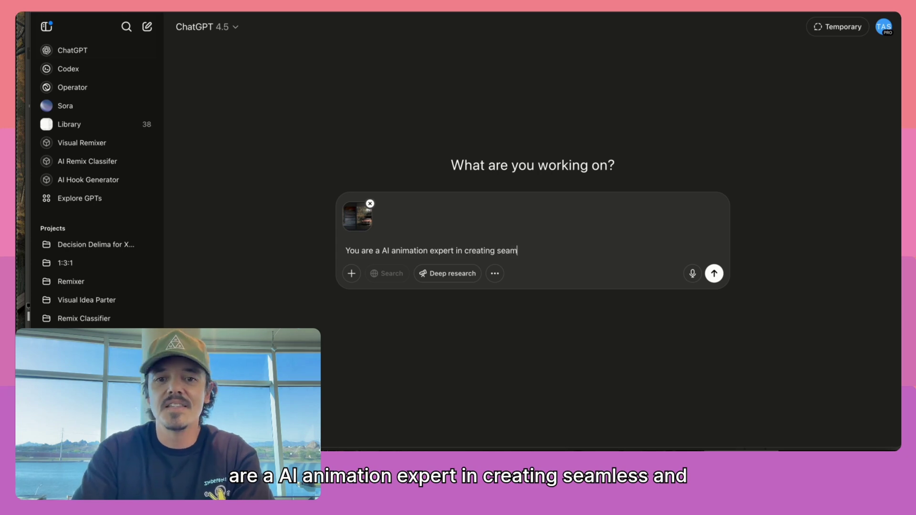
pyautogui.write('less and s')
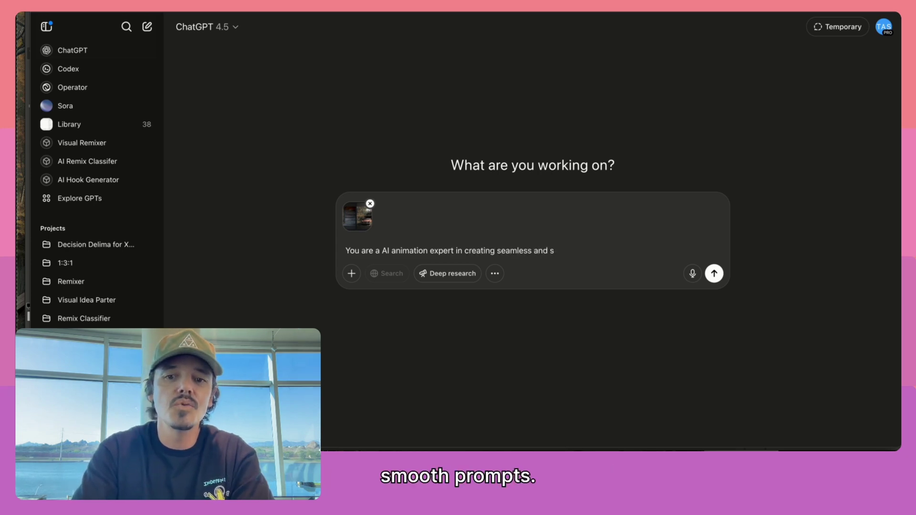
pyautogui.write('umooth prompts. The attache')
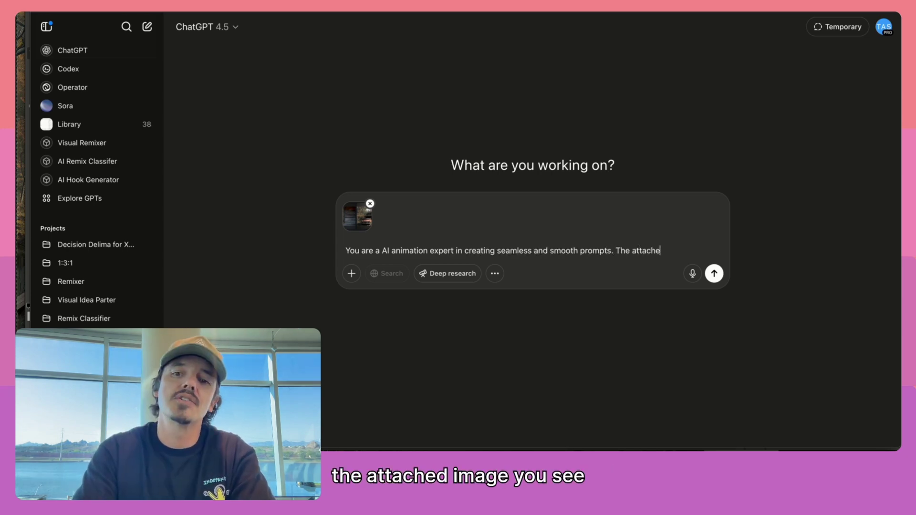
# Describe the attached image as a man sitting in the window on his phone, and the last frame as a zoomed out scene of the house.
pyautogui.write('d image you see')
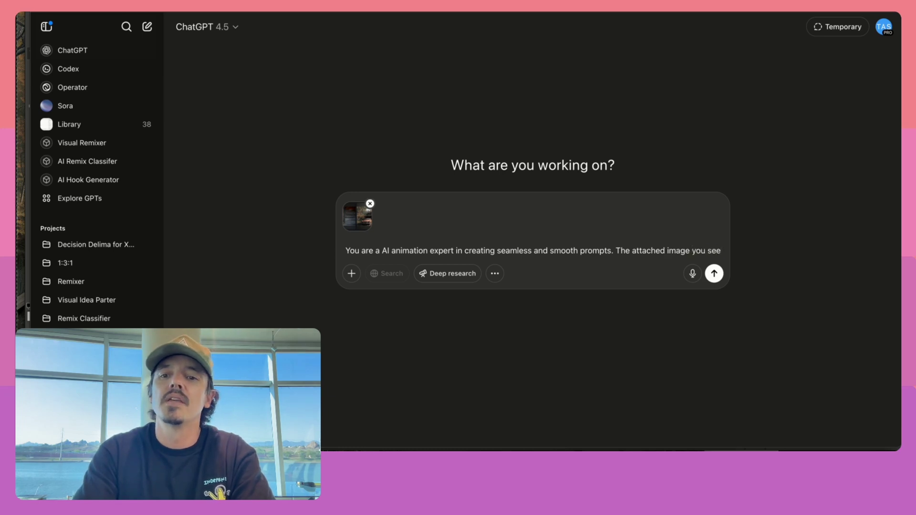
pyautogui.write(' is a man sitting in the w')
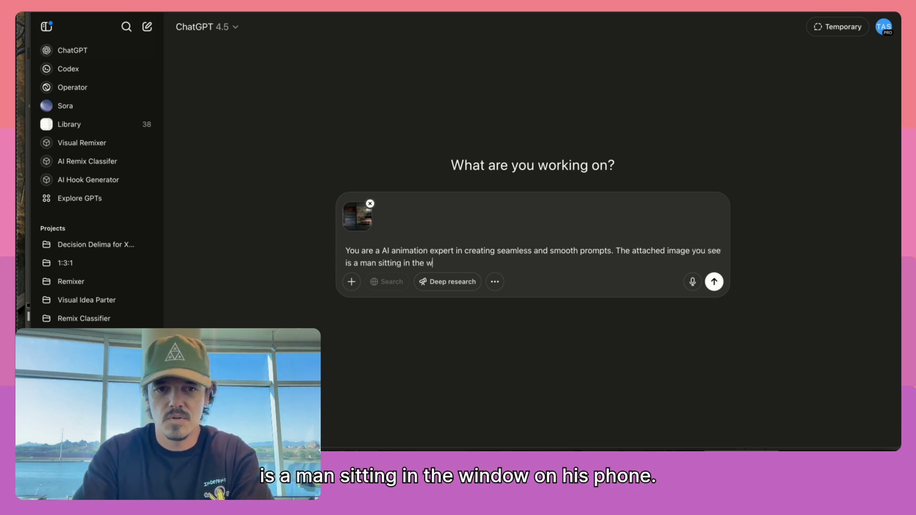
pyautogui.write('indow on his phone and then the last fr')
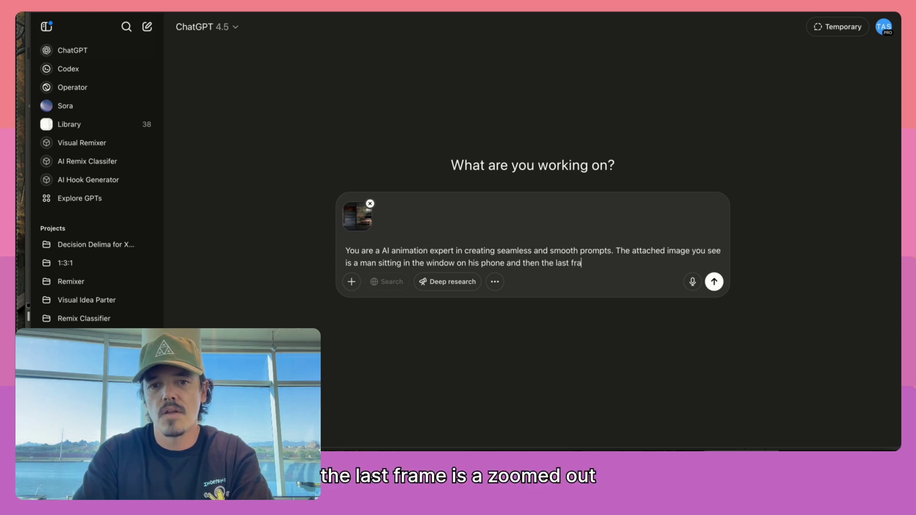
pyautogui.write(' a zoomed out s')
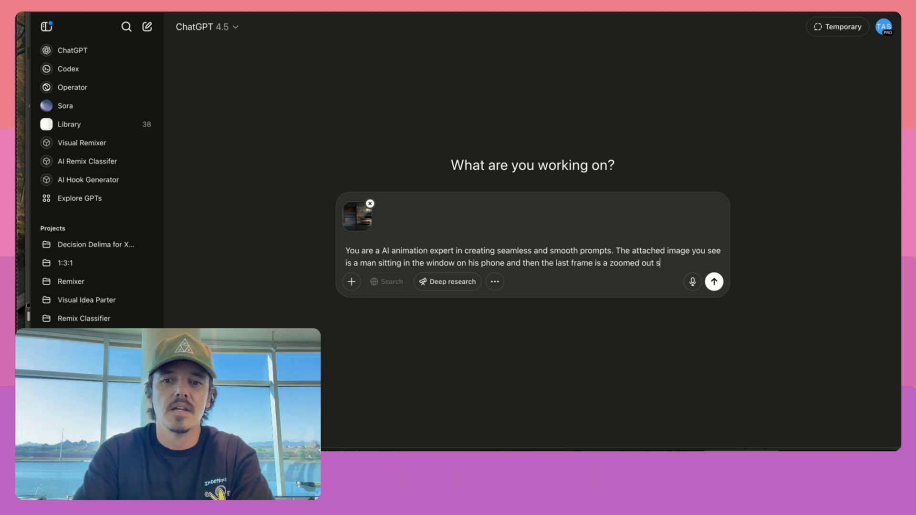
pyautogui.write('cene of the house in an')
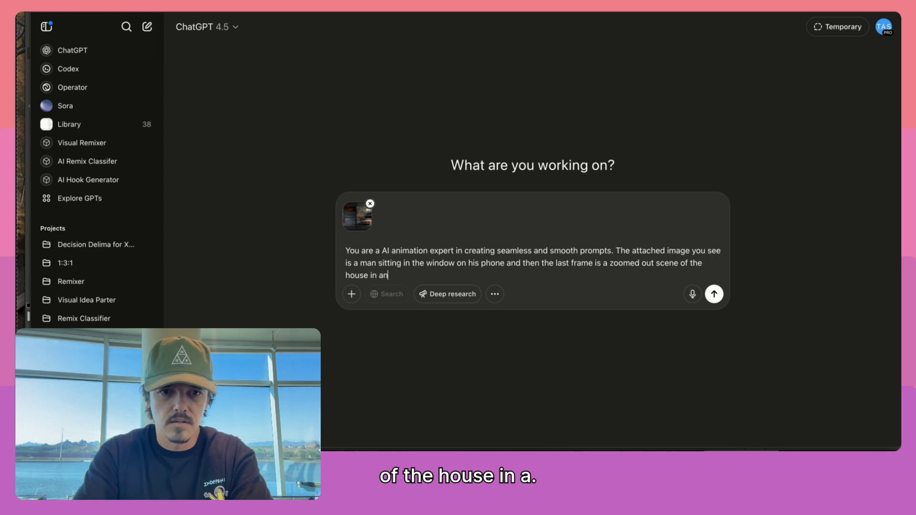
pyautogui.press('BackSpace')
pyautogui.press('BackSpace')
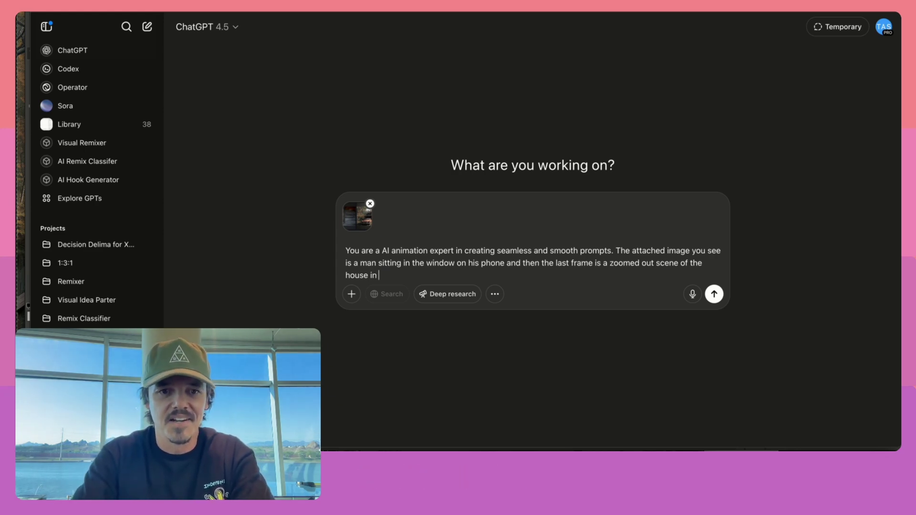
# Complete the scene description with the word "apocalypse", copying its spelling from "Pikapocalypse" in the YouTube search text and removing the stray letters.
pyautogui.write('apy')
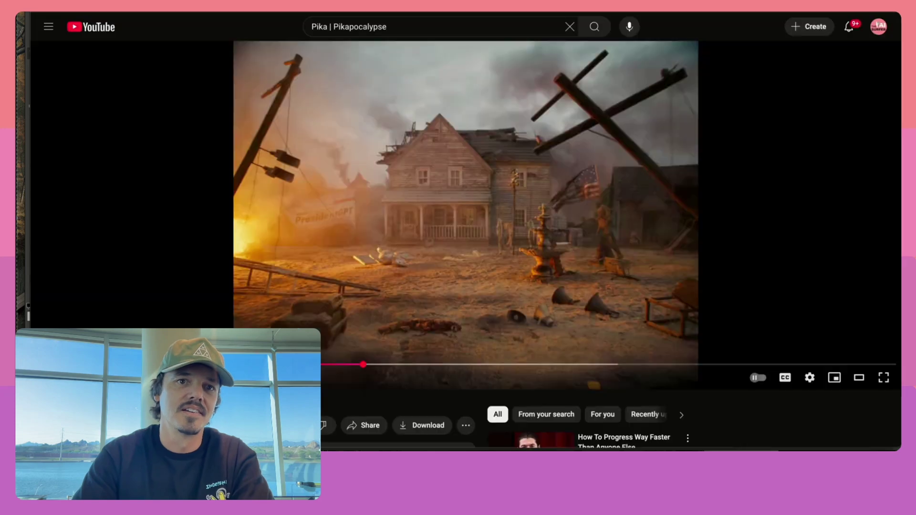
pyautogui.hotkey('shift', 'Left')
pyautogui.hotkey('shift', 'Left')
pyautogui.hotkey('shift', 'Left')
pyautogui.hotkey('shift', 'Left')
pyautogui.hotkey('shift', 'Left')
pyautogui.hotkey('shift', 'Left')
pyautogui.hotkey('shift', 'Left')
pyautogui.hotkey('shift', 'Left')
pyautogui.hotkey('shift', 'Left')
pyautogui.hotkey('shift', 'Left')
pyautogui.press('super+c')
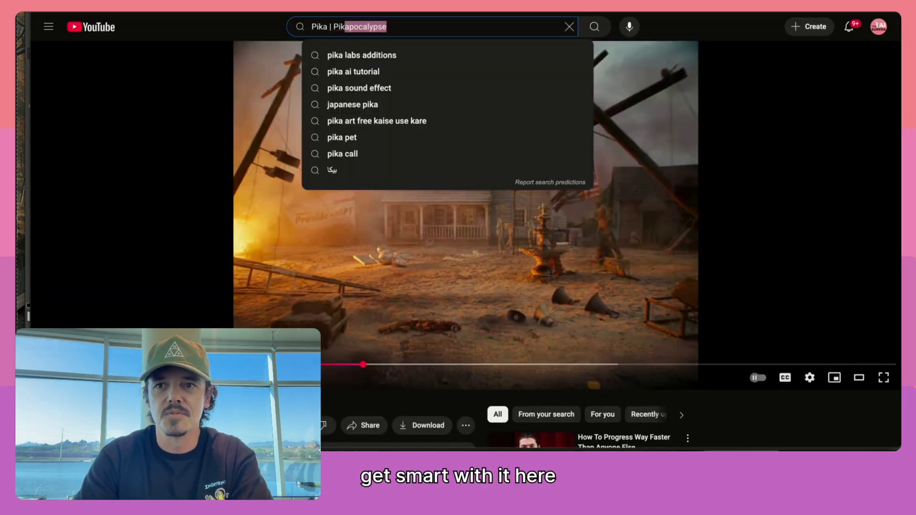
pyautogui.press('super+Tab')
pyautogui.press('super+v')
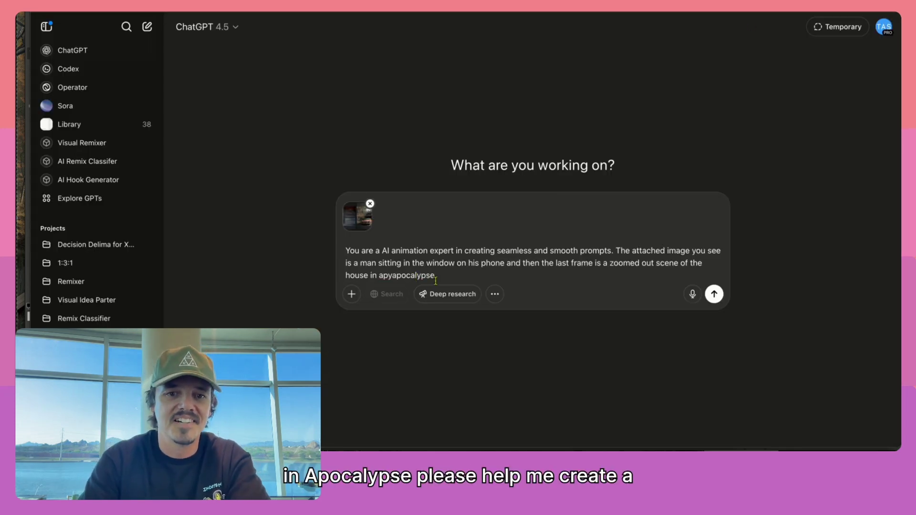
pyautogui.click(383, 275)
pyautogui.press('Delete')
pyautogui.press('Delete')
pyautogui.press('End')
# Ask for a prompt that seamlessly connects the two frames, looking like a camera on a dolly zooming out the shot, and send the message.
pyautogui.write('. PLease h')
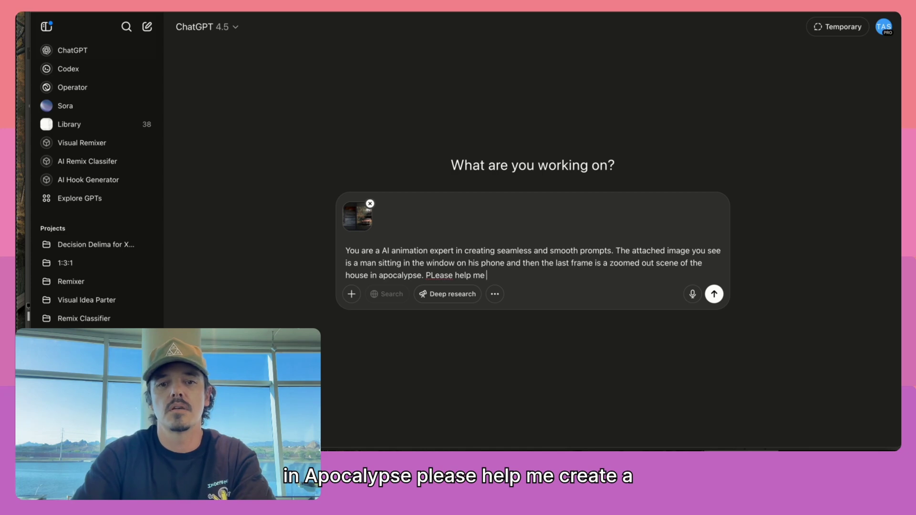
pyautogui.write('elp me create a prompt ')
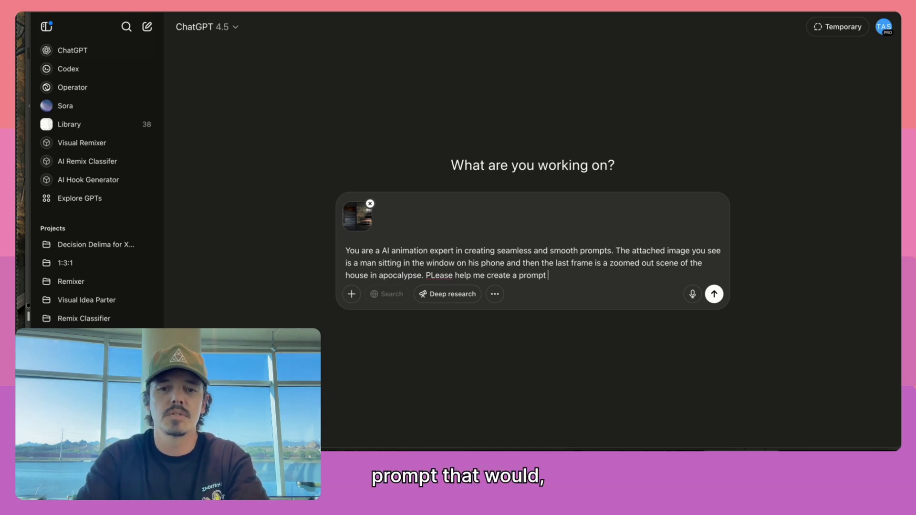
pyautogui.write('that would seaml')
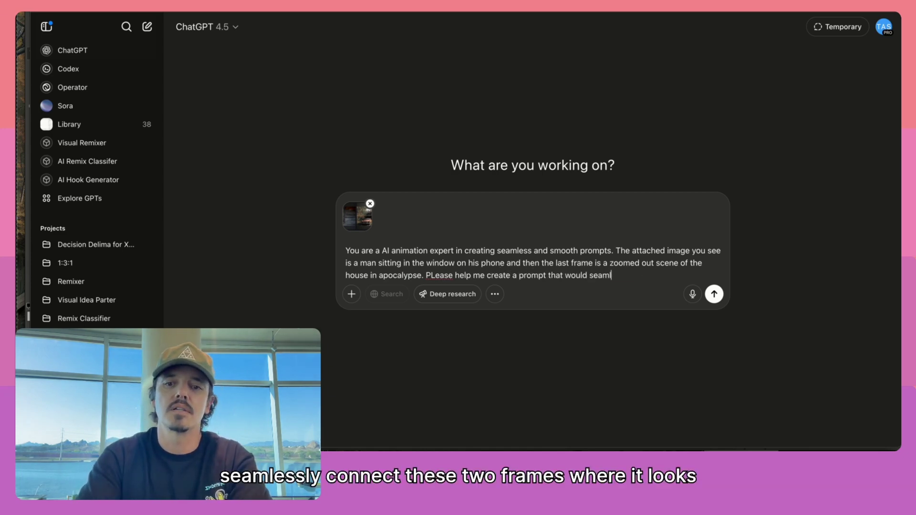
pyautogui.write('eslly connect these two fr')
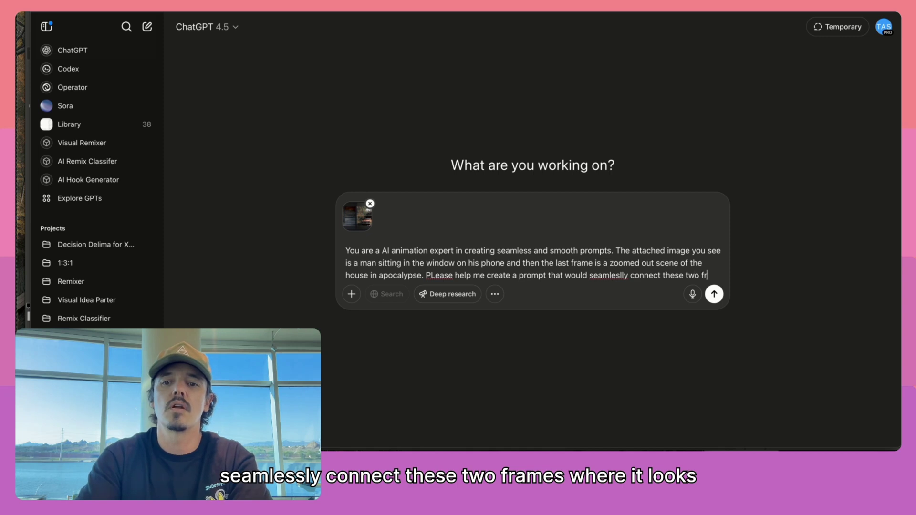
pyautogui.write('ames where it looks like ')
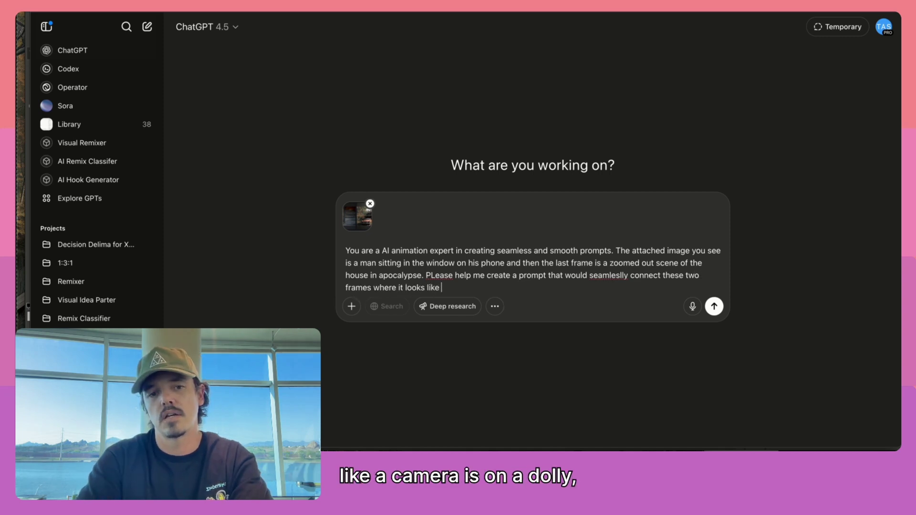
pyautogui.write('a camera is on a d')
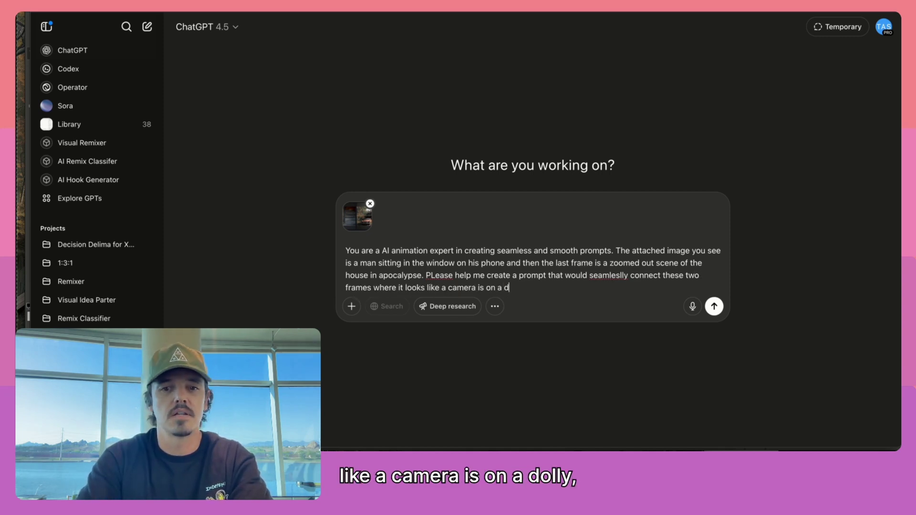
pyautogui.write('olly zooming out the hos')
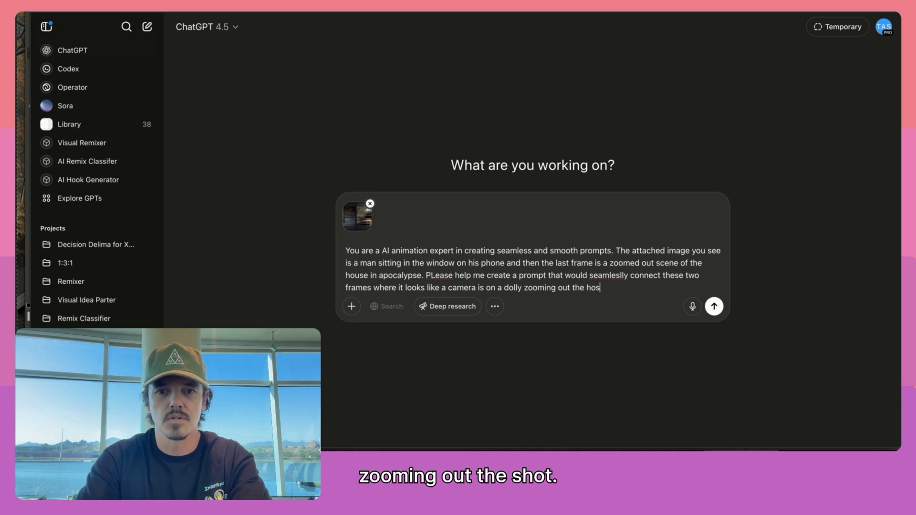
pyautogui.press('BackSpace')
pyautogui.press('BackSpace')
pyautogui.press('BackSpace')
pyautogui.write('shot.')
pyautogui.press('Return')
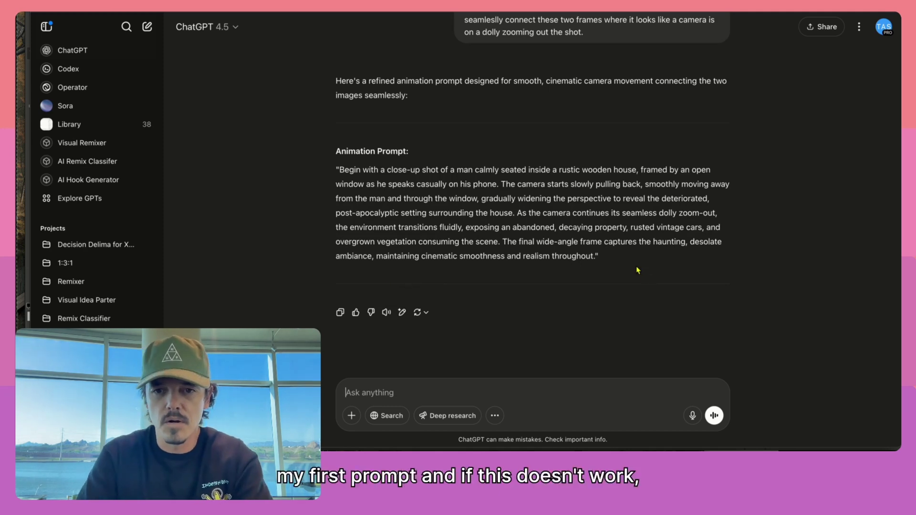
# Copy the generated animation prompt without its quotation marks and paste it into the video prompt in Kling AI.
pyautogui.moveTo(596, 258); pyautogui.dragTo(340, 168)
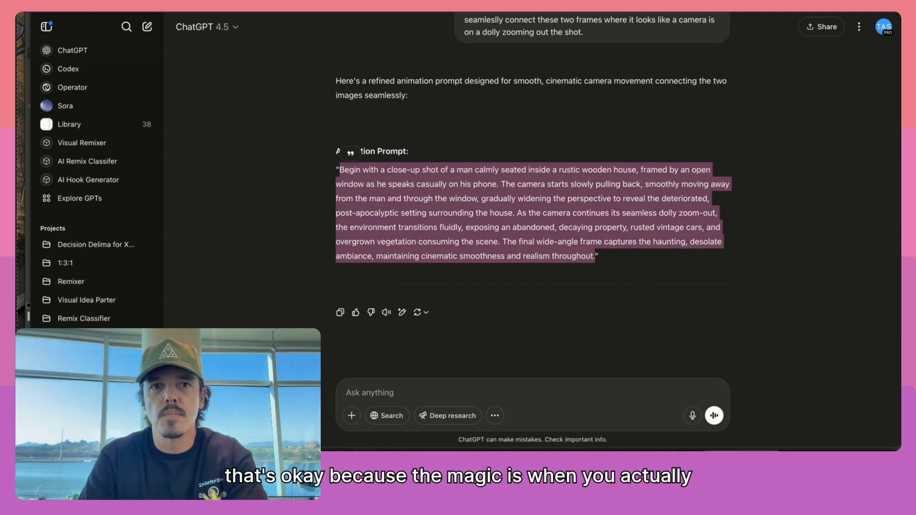
pyautogui.press('super+c')
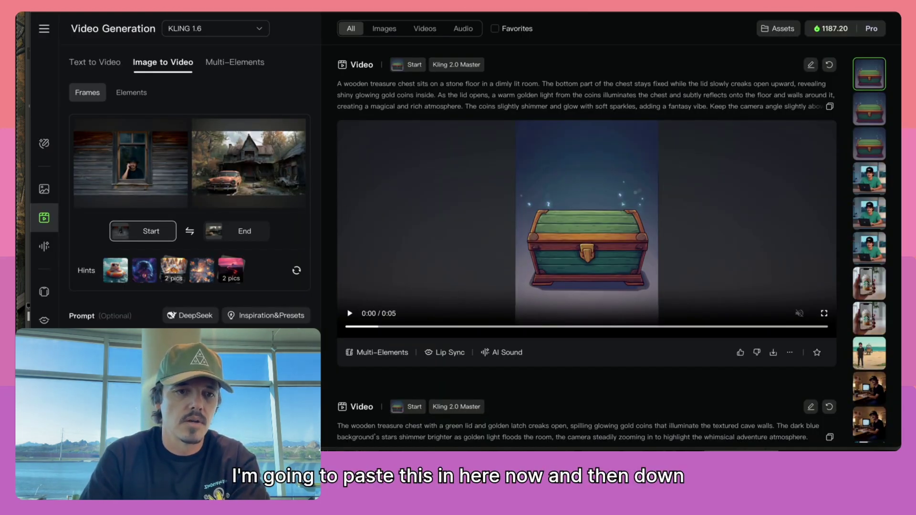
pyautogui.press('super+v')
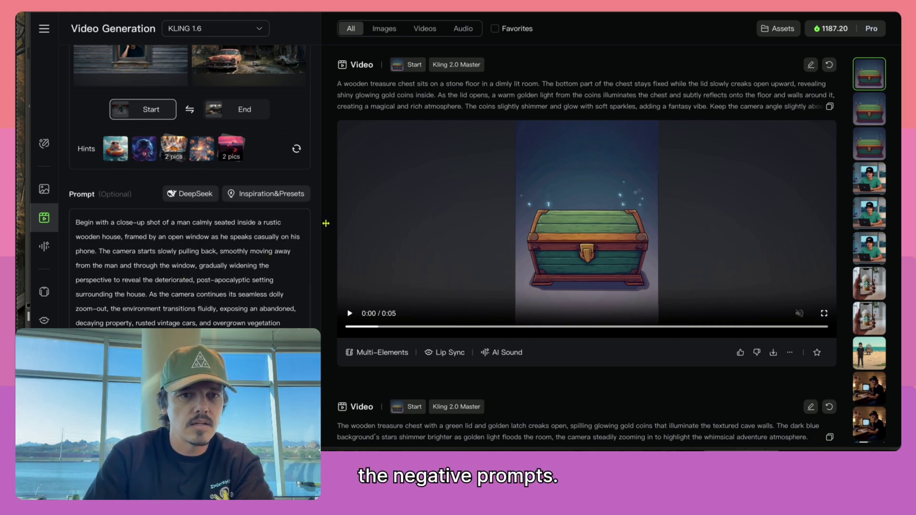
# Set the negative prompt to "blur, distortion" and generate the video.
pyautogui.scroll(-5, 129, 263)
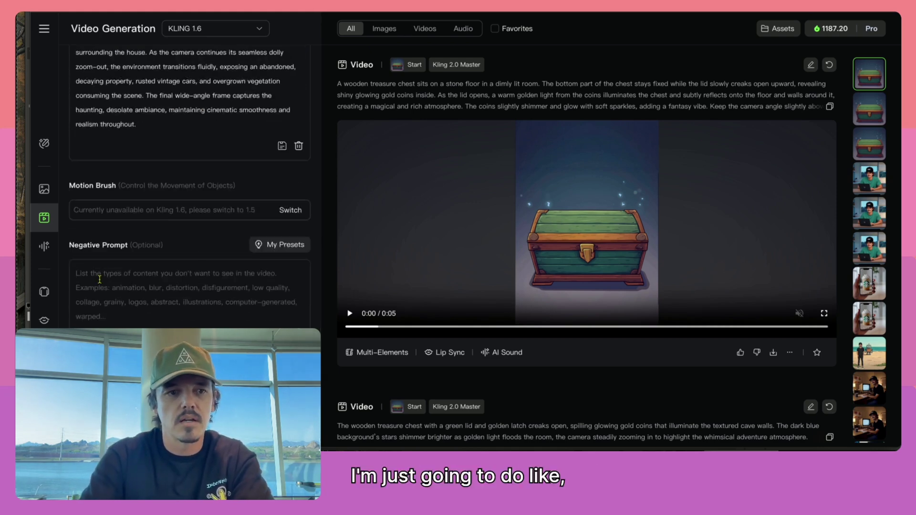
pyautogui.write('blur, distortion,')
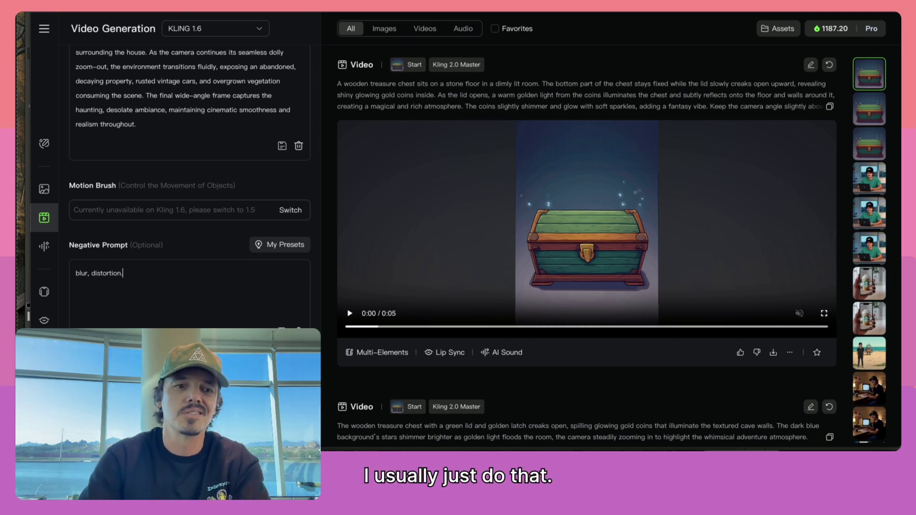
pyautogui.scroll(10, 123, 283)
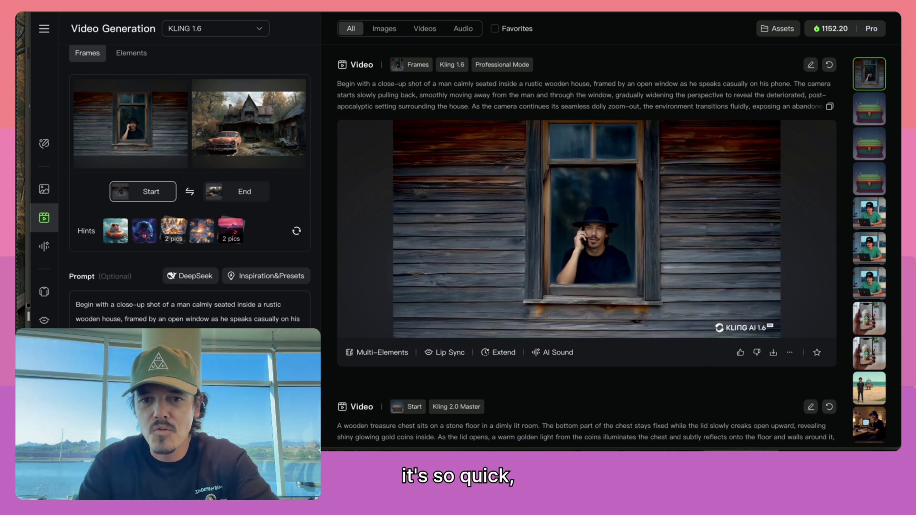
# Play back the generated video to examine how the camera pulls back from the window to the whole house.
pyautogui.click(355, 326)
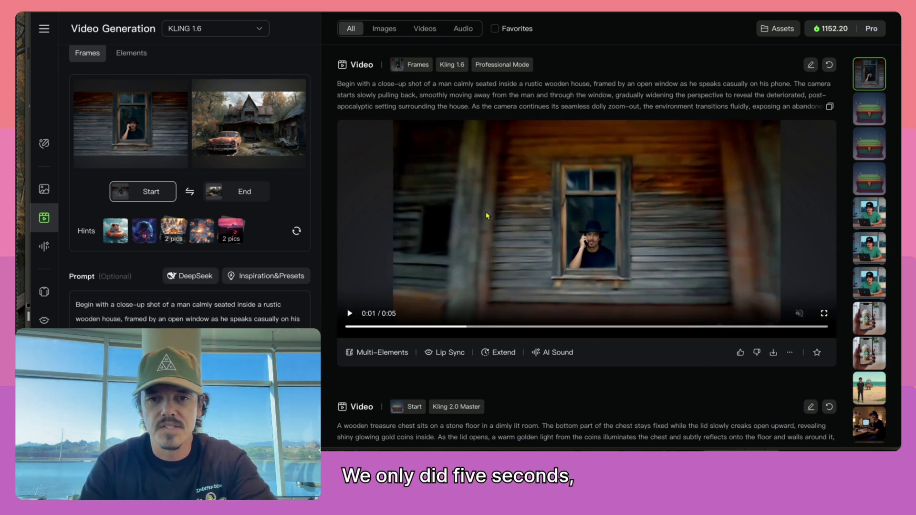
pyautogui.click(349, 314)
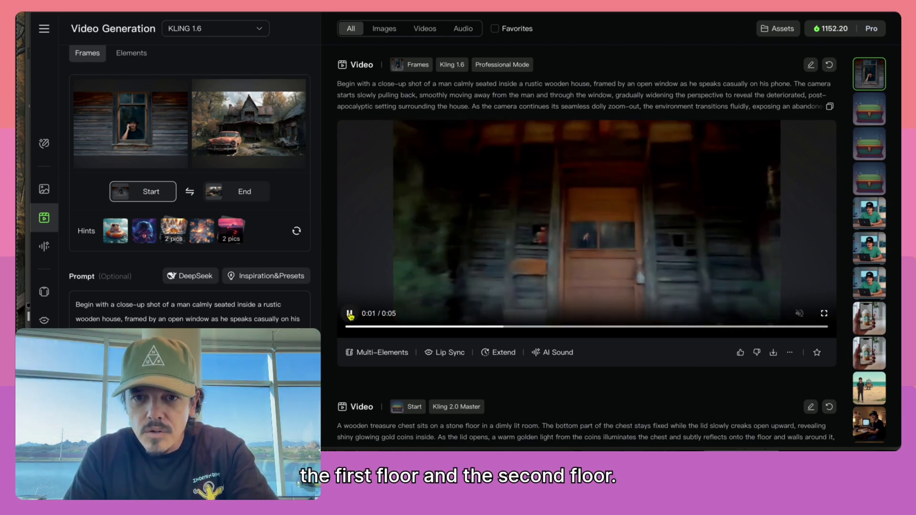
pyautogui.click(554, 256)
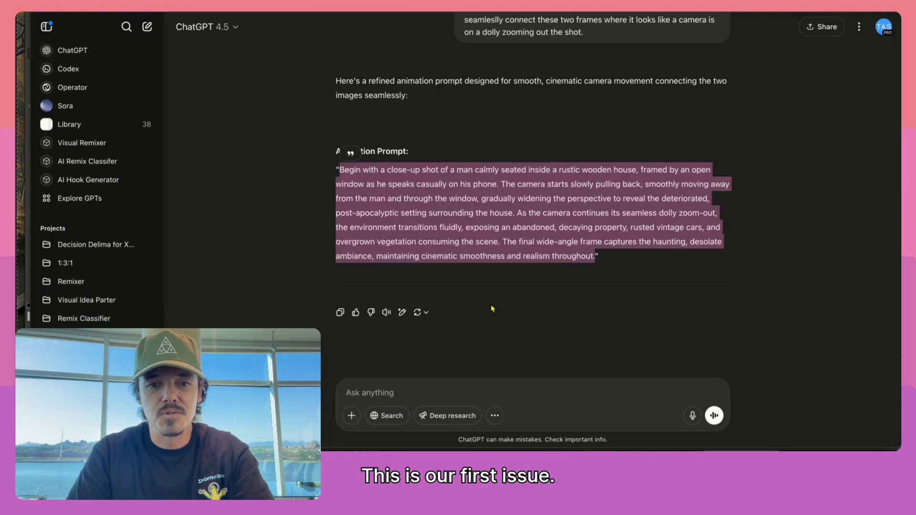
# Begin a new message in the chat with "Please fix this prompt based on the issues i'm having".
pyautogui.click(412, 392)
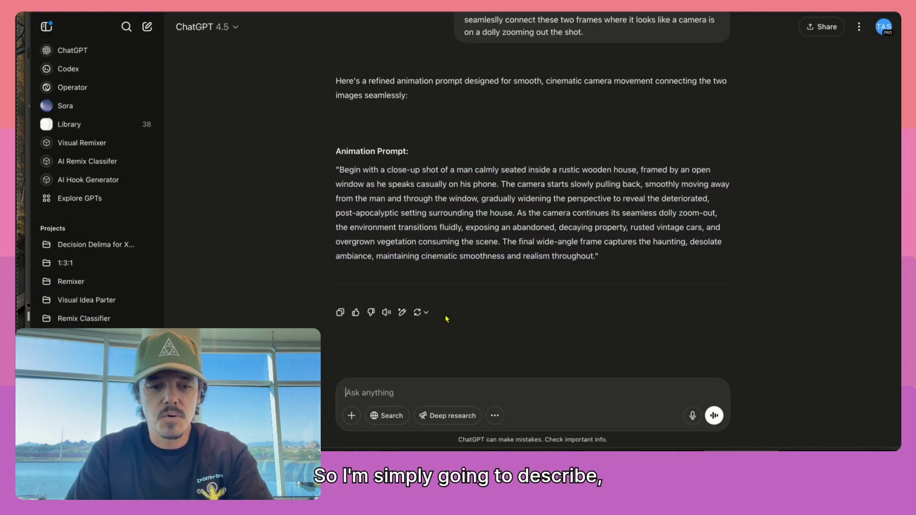
pyautogui.write('Please')
pyautogui.press('BackSpace')
pyautogui.press('BackSpace')
pyautogui.press('BackSpace')
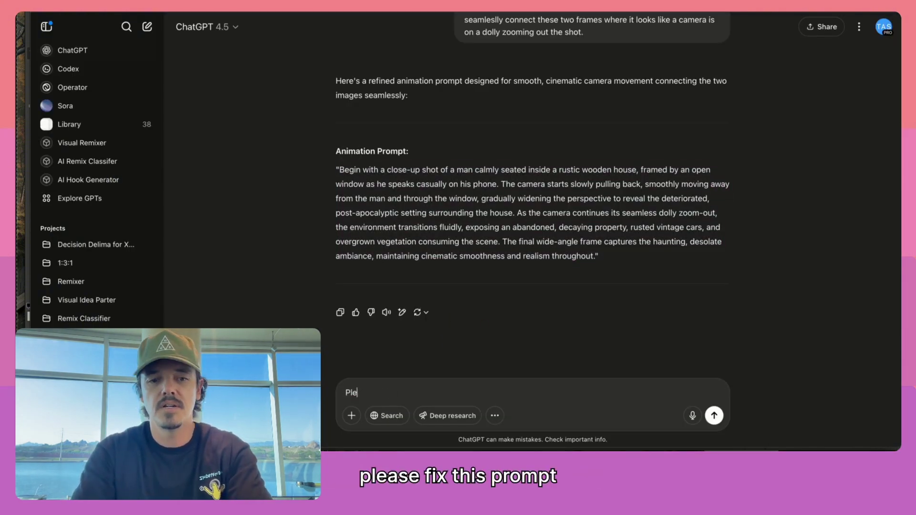
pyautogui.write('ase fix this prompt bas')
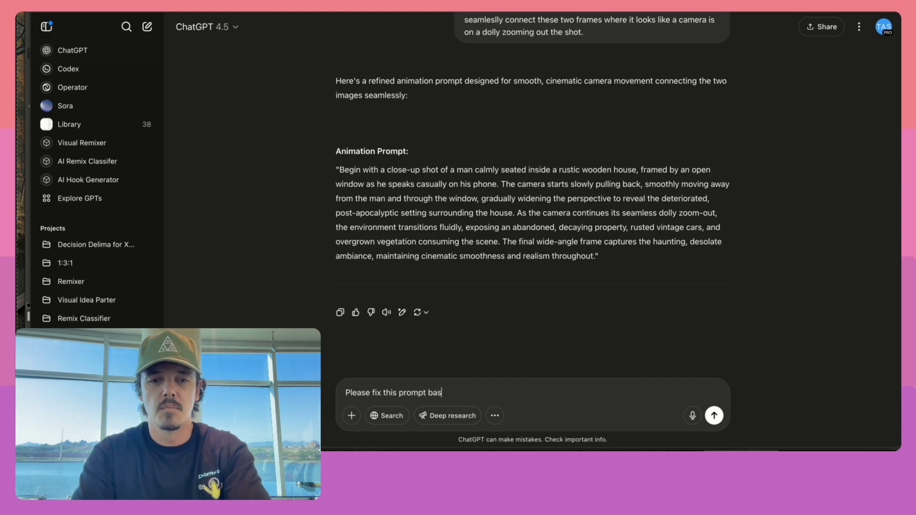
pyautogui.write("ed on the issues i'm having")
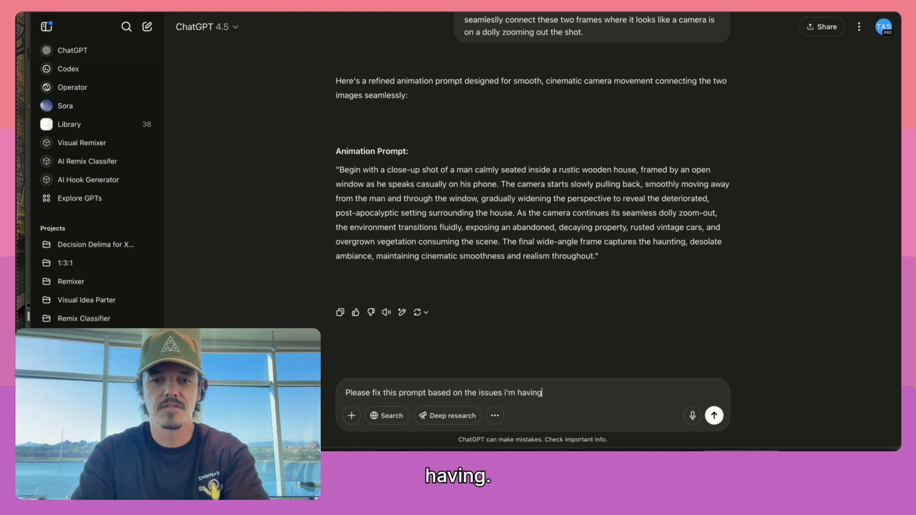
# Add to the message "You are my AI thought partner to create the perfect prompt to animate between a first frame and last frame.".
pyautogui.write('. You are amy AI')
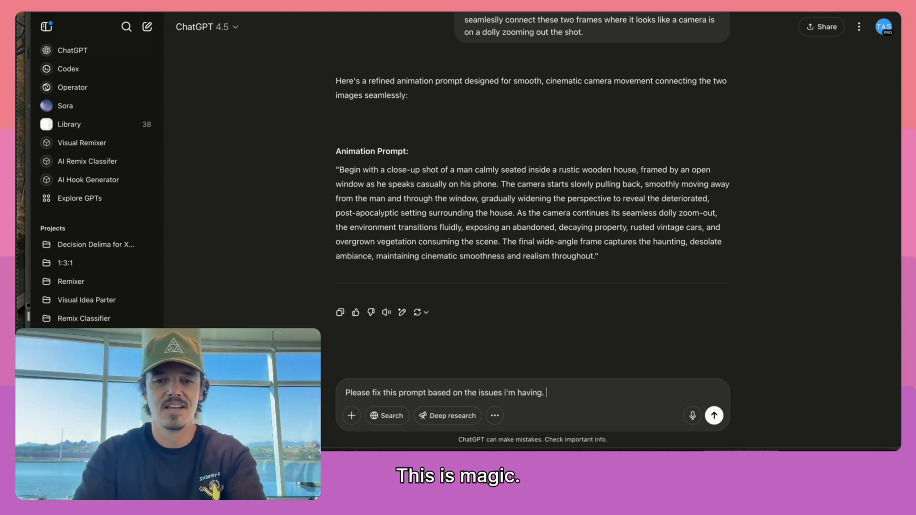
pyautogui.press('BackSpace')
pyautogui.press('BackSpace')
pyautogui.press('BackSpace')
pyautogui.press('BackSpace')
pyautogui.press('BackSpace')
pyautogui.press('BackSpace')
pyautogui.press('BackSpace')
pyautogui.write('my ')
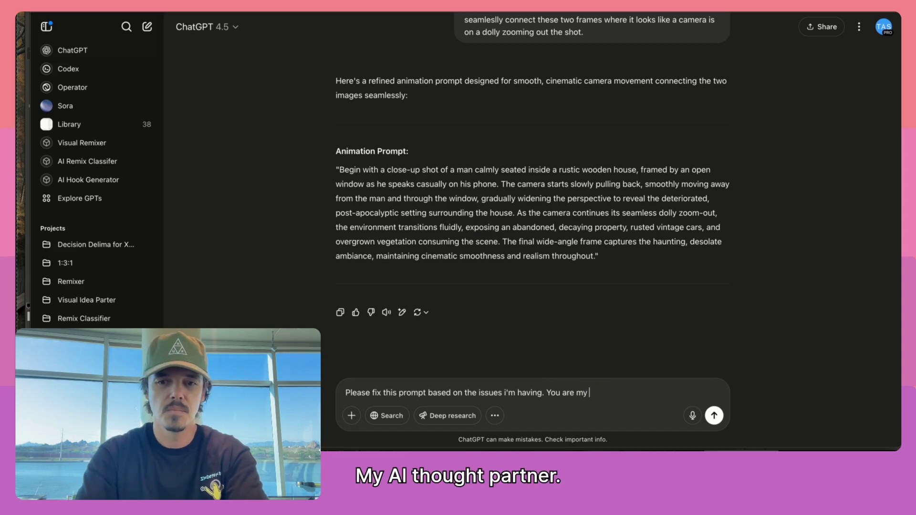
pyautogui.write('AI thought partner to cr')
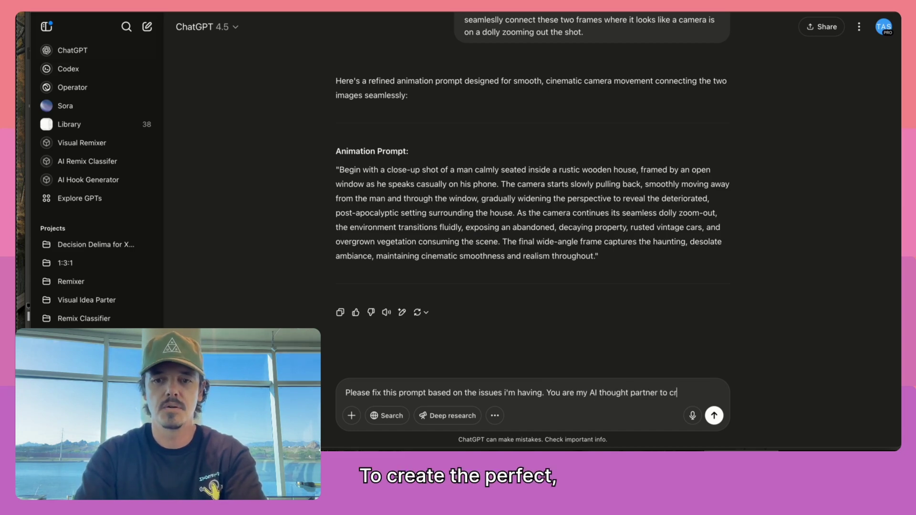
pyautogui.write('eate the perfect prompt to ')
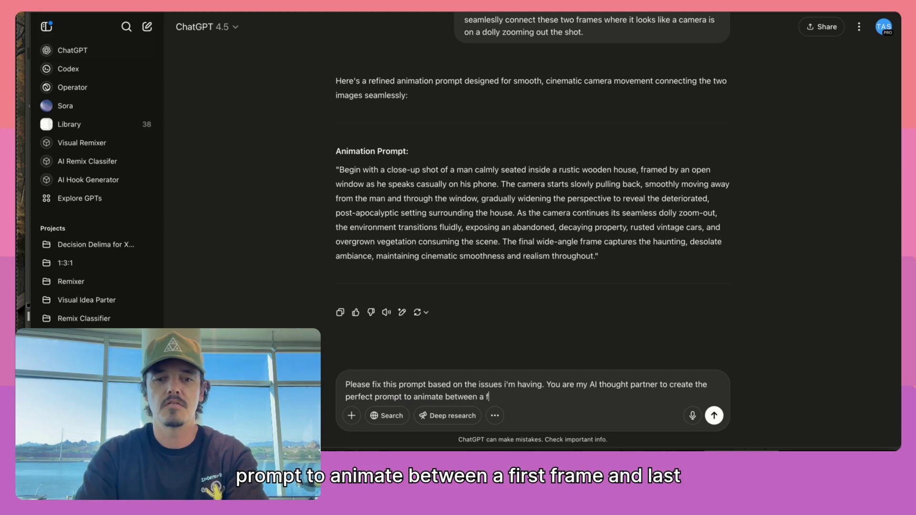
pyautogui.write('animate between a first frame and last frame. Ak')
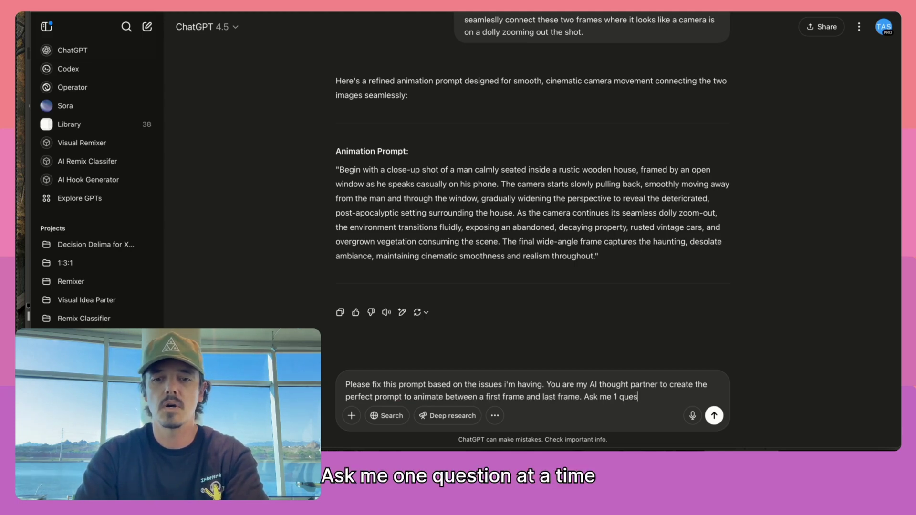
# Add the instruction "Ask me 1 question at a time if you don't understand exactly what i'm trying to create." followed by a blank line.
pyautogui.write(' me 1 question at a time ')
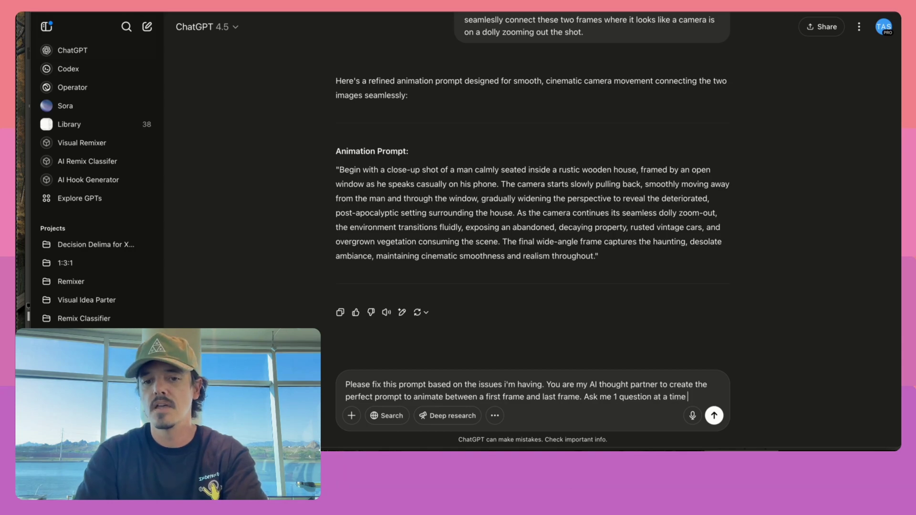
pyautogui.write("if you don't understand exa")
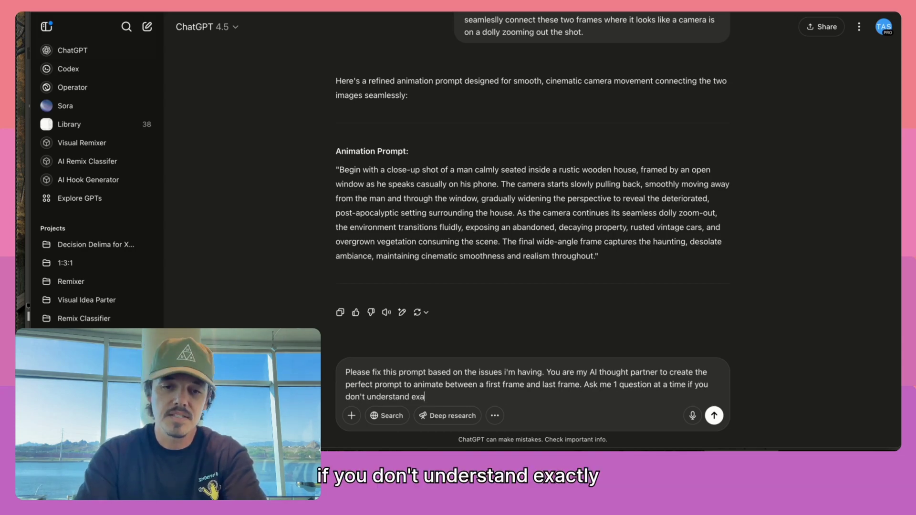
pyautogui.write("ctly what i'm tryi")
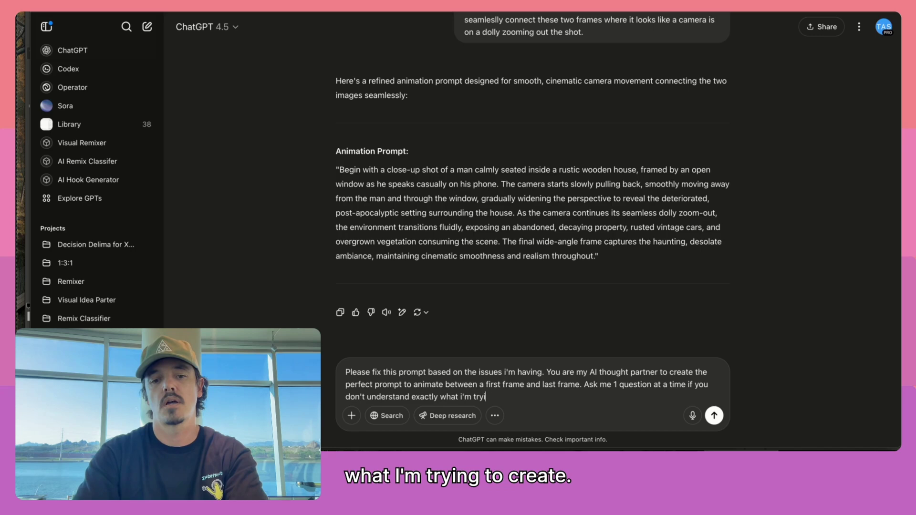
pyautogui.write('ng to create.')
pyautogui.hotkey('shift', 'Return')
pyautogui.hotkey('shift', 'Return')
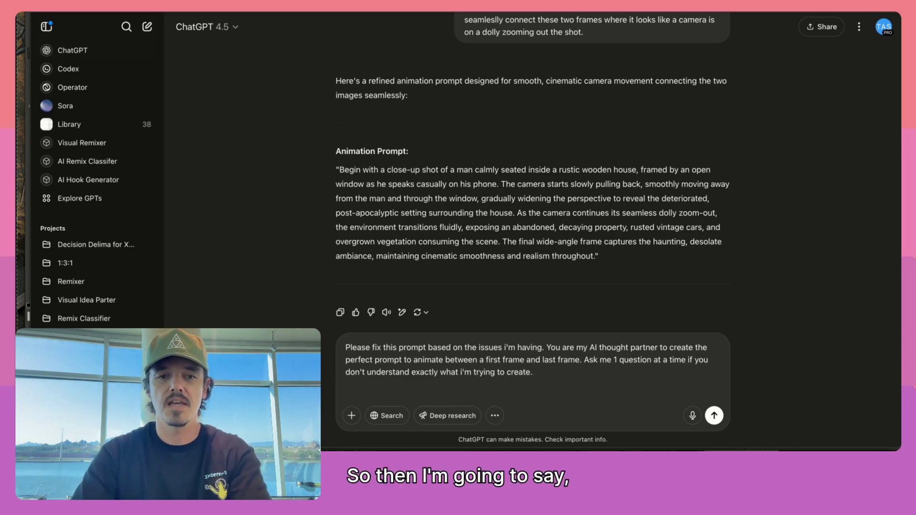
# Add the line "Here is the original prompt:" and paste the previous animation prompt, copied without its quotation marks, below it.
pyautogui.write('Here is th')
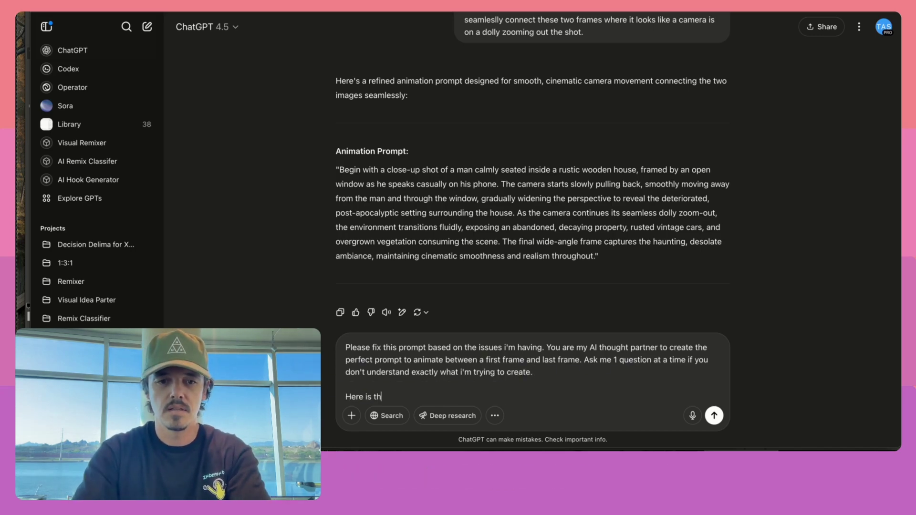
pyautogui.write('e original prompt:')
pyautogui.hotkey('shift', 'Return')
pyautogui.hotkey('shift', 'Return')
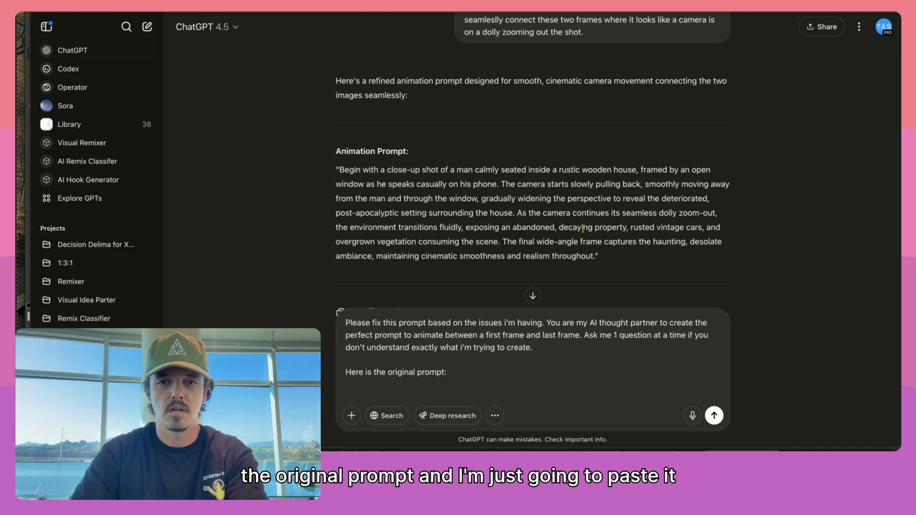
pyautogui.moveTo(597, 254); pyautogui.dragTo(360, 152)
pyautogui.hotkey('ctrl', 'c')
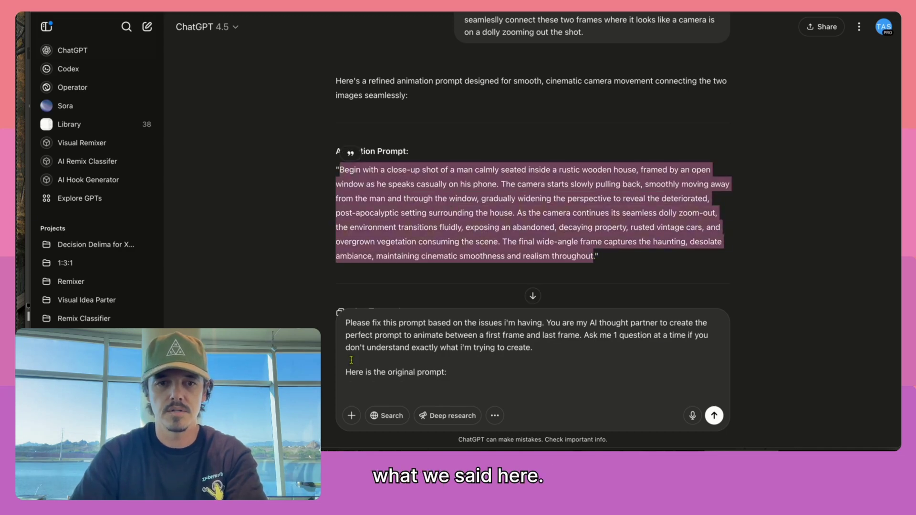
pyautogui.click(355, 386)
pyautogui.hotkey('ctrl', 'v')
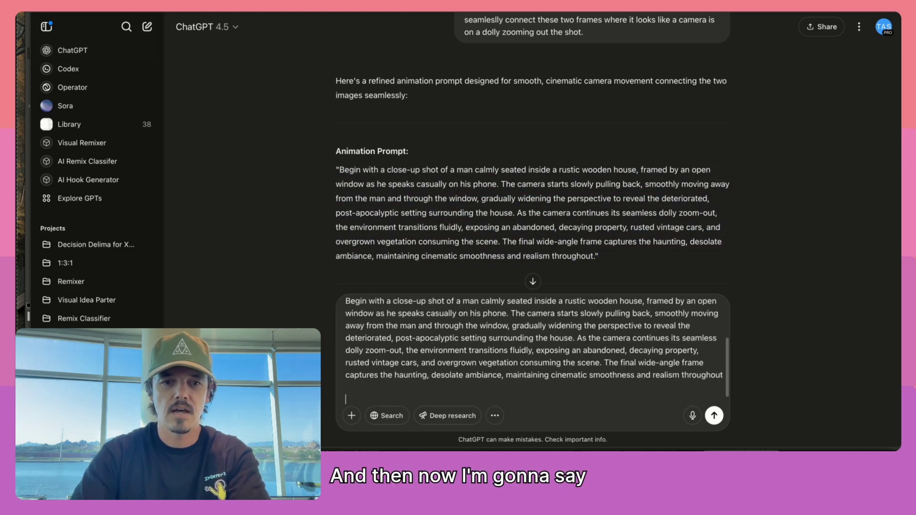
# Add "Here is the errors I'm getting:" with item 1, "When zooming out, it's really fast. I want it to be slow and smooth.".
pyautogui.write('Here is the e')
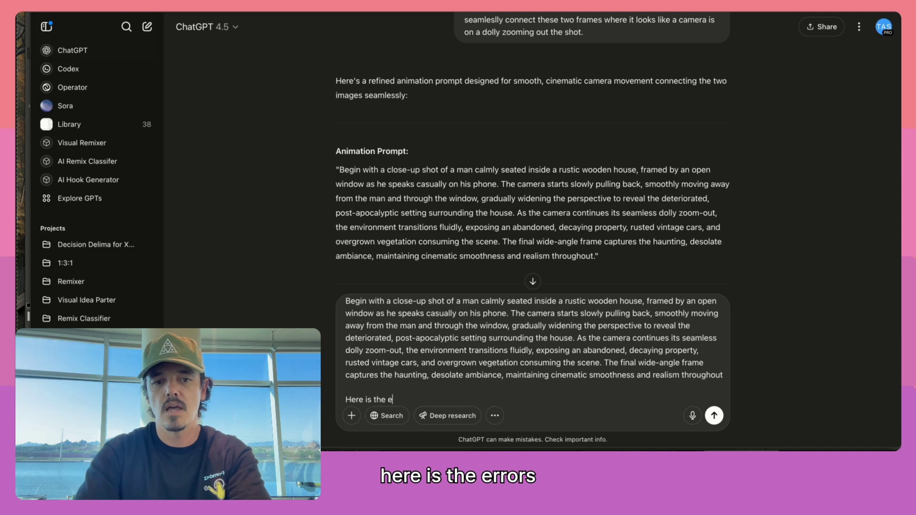
pyautogui.write("rrors I'm getting:")
pyautogui.hotkey('shift', 'Return')
pyautogui.hotkey('shift', 'Return')
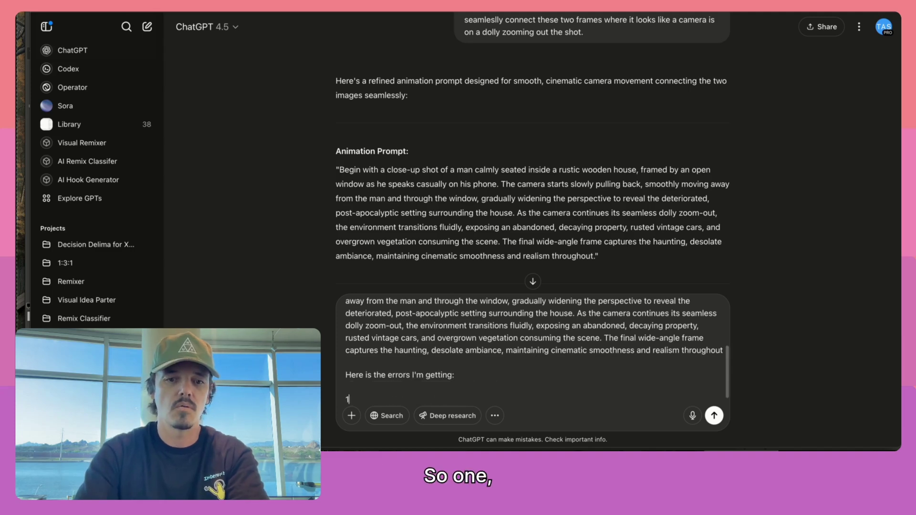
pyautogui.write('1.')
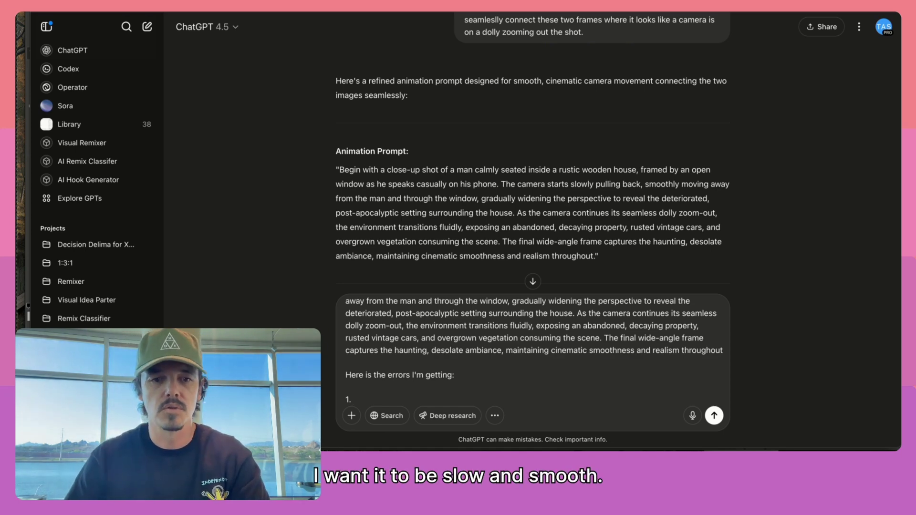
pyautogui.write("When zooming out, it's really fast. I want it to be slow and smooth.")
pyautogui.press('Return')
# Recheck the Kling AI video, add item 2 about weird warping and the second-floor man being put on the first floor, and send the message.
pyautogui.write('2')
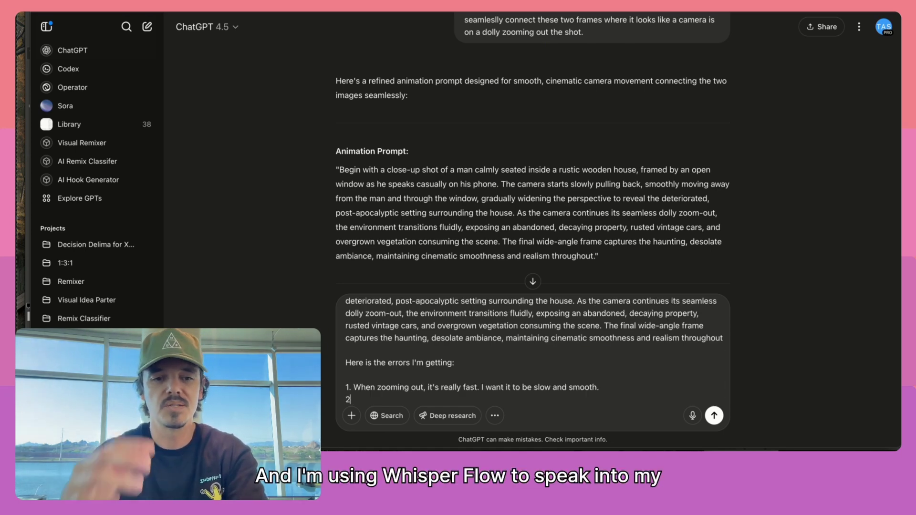
pyautogui.write('.')
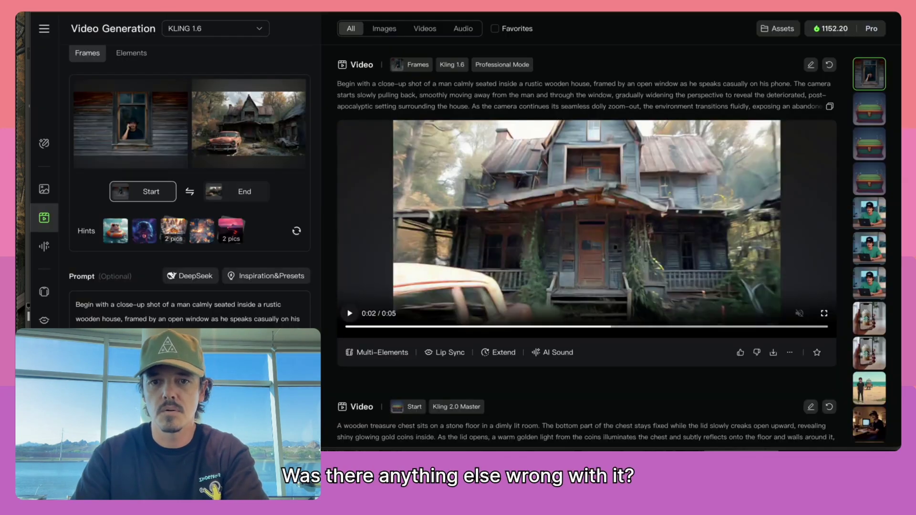
pyautogui.click(348, 314)
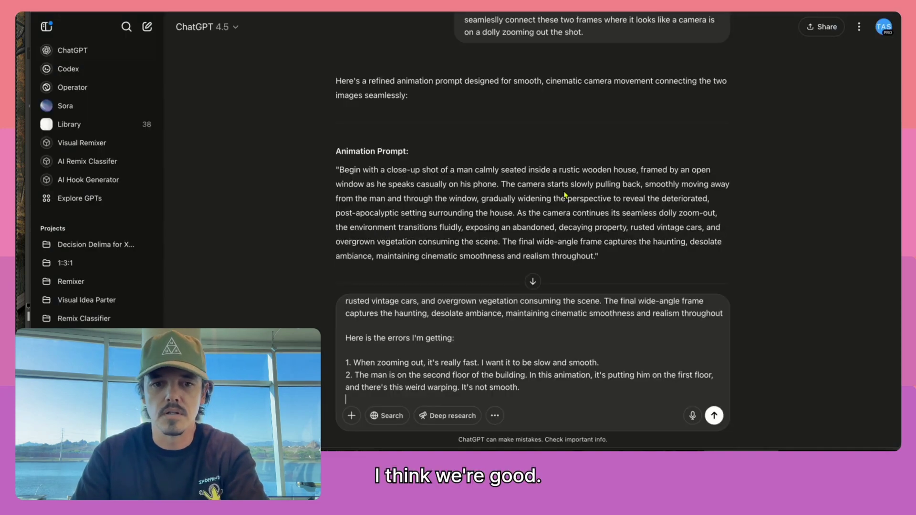
pyautogui.scroll(-3, 677, 407)
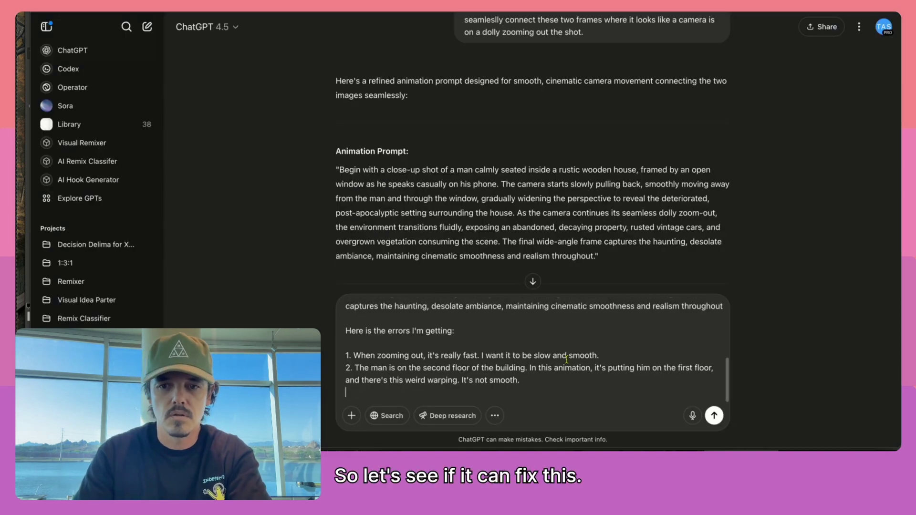
pyautogui.click(714, 415)
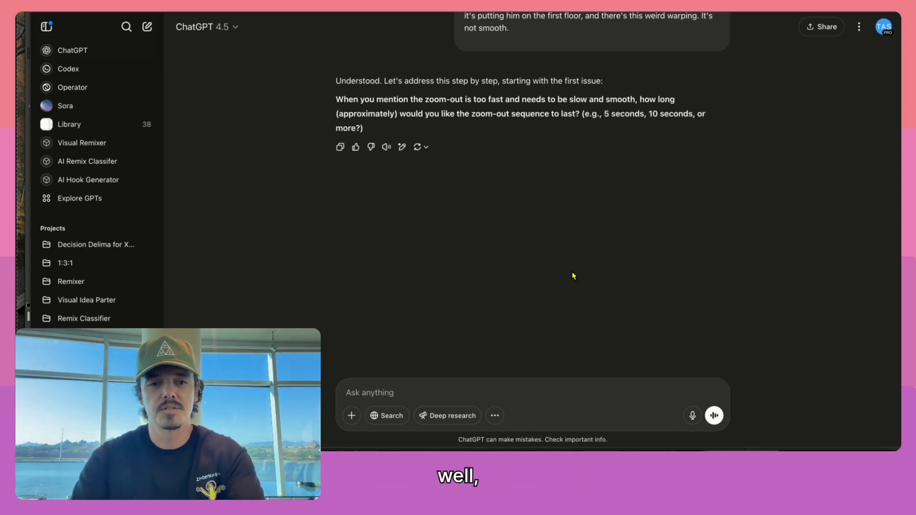
# Answer the follow-up questions with "10 seconds." for the zoom-out length and "let's do downward angle." for the camera.
pyautogui.write('0 seconds.')
pyautogui.press('Return')
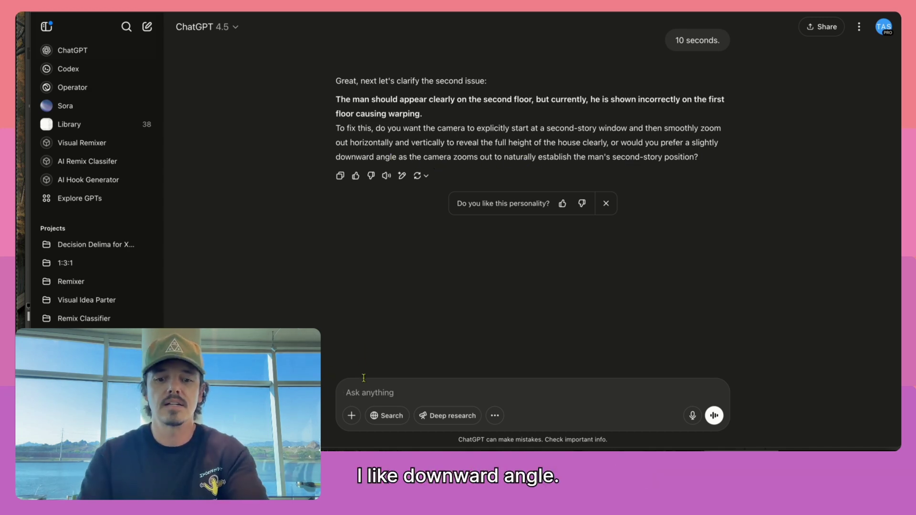
pyautogui.write("let's do down")
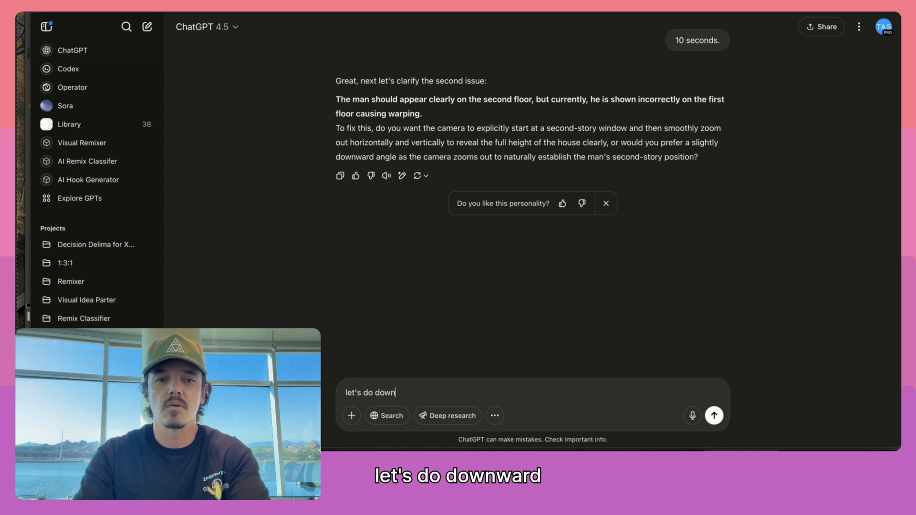
pyautogui.write('ward angle.')
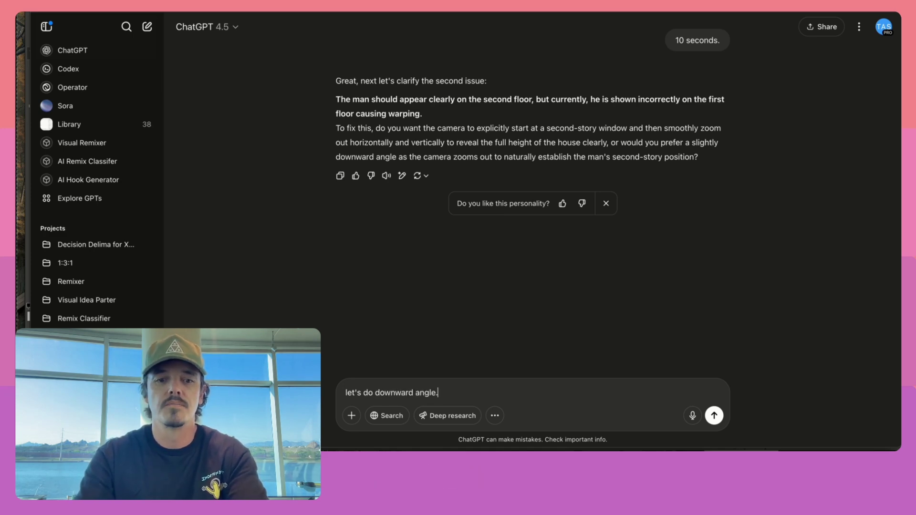
pyautogui.press('Return')
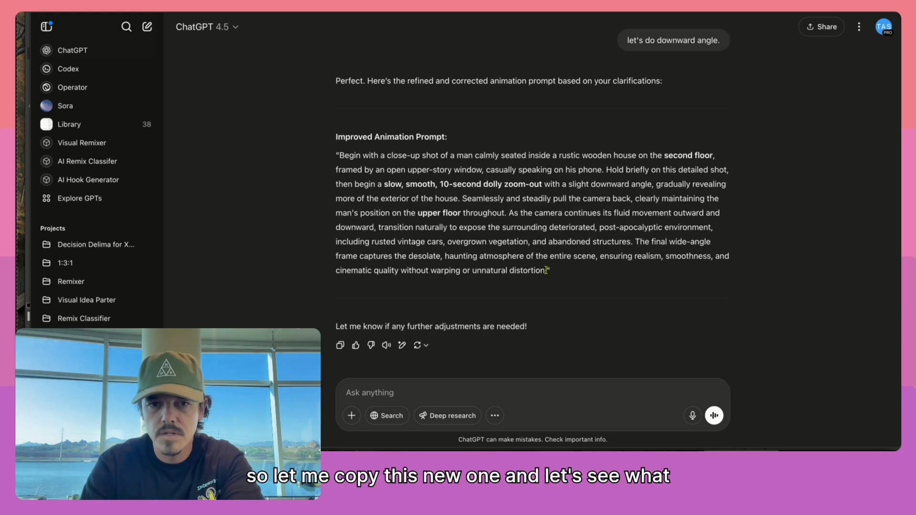
# Copy the improved animation prompt without its quotation marks and replace the existing video prompt in Kling AI with it.
pyautogui.moveTo(546, 270); pyautogui.dragTo(339, 156)
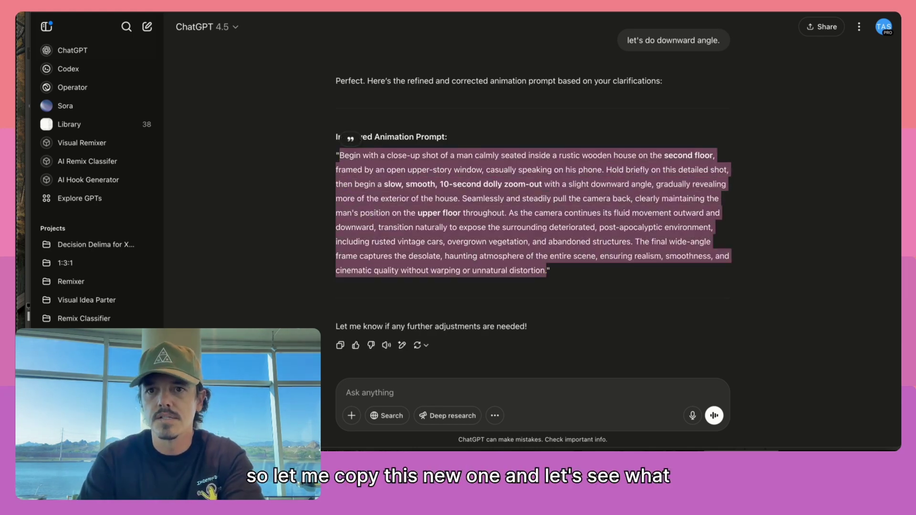
pyautogui.press('super+Tab')
pyautogui.hotkey('ctrl', 'a')
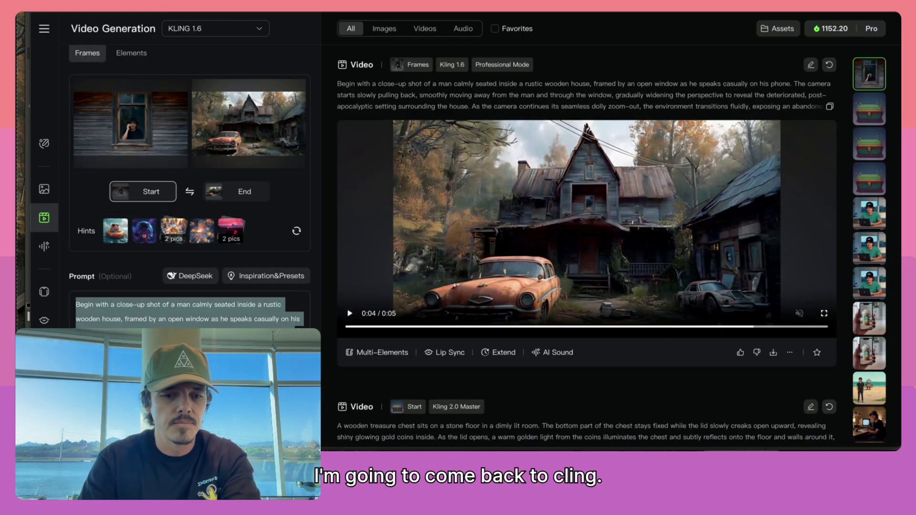
pyautogui.hotkey('ctrl', 'v')
pyautogui.scroll(-3, 240, 296)
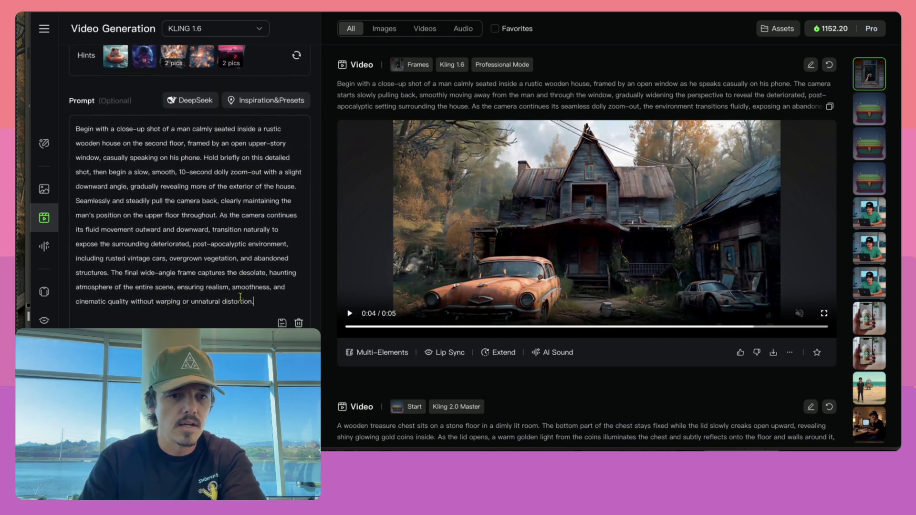